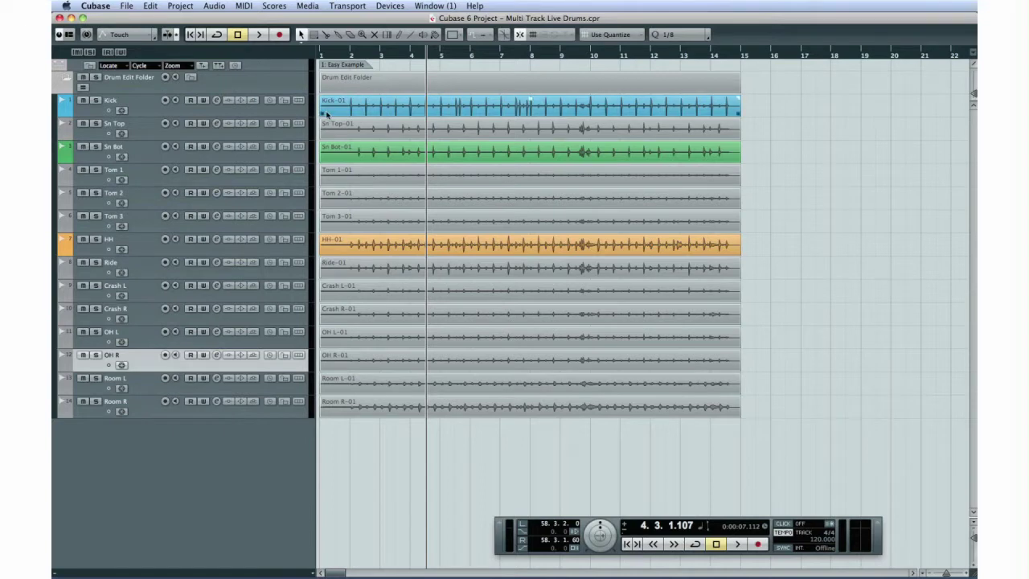
Detect hitpoints on the Kick-01 and Sn Top-01 events, raising the threshold so only the loud hits of each are marked
{"action": "left_click", "coordinate": [326, 113]}
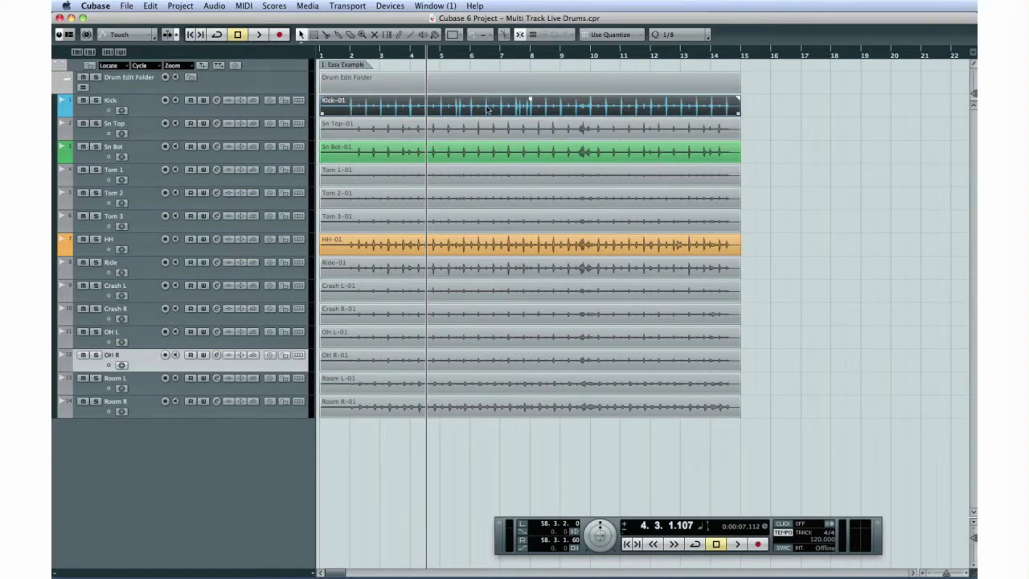
{"action": "double_click", "coordinate": [483, 114]}
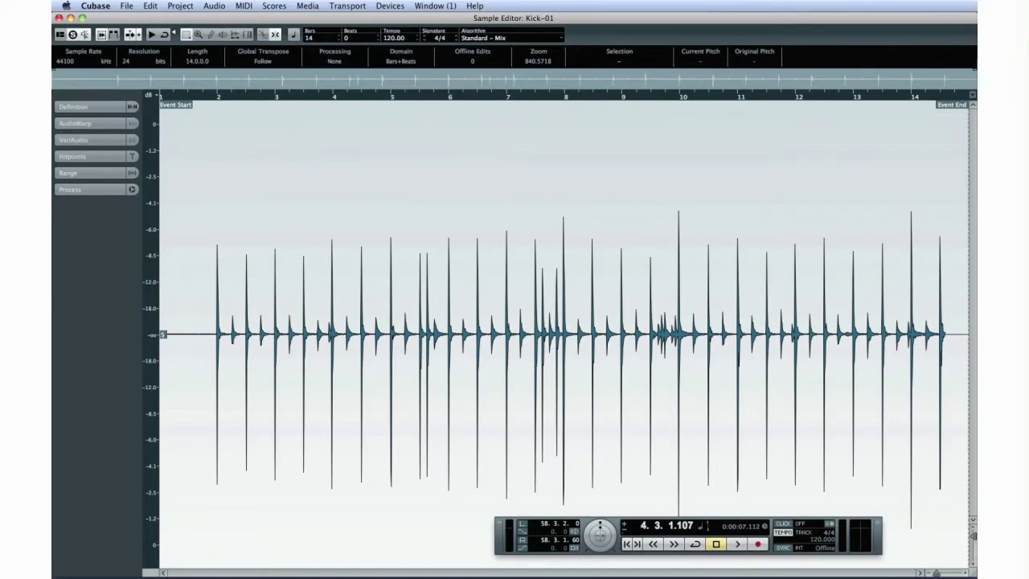
{"action": "left_click", "coordinate": [95, 158]}
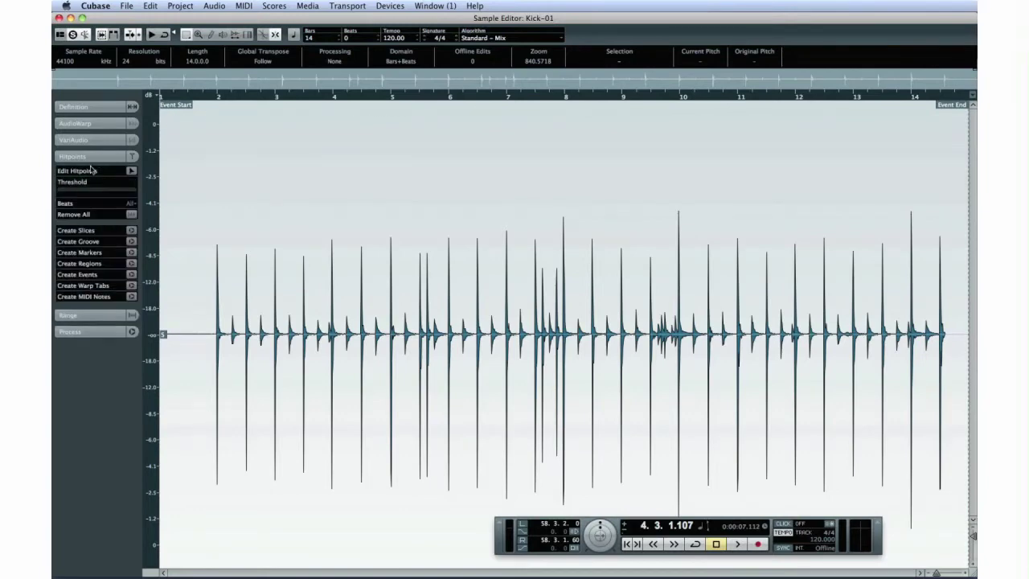
{"action": "mouse_move", "coordinate": [64, 191]}
{"action": "left_mouse_down"}
{"action": "mouse_move", "coordinate": [103, 193]}
{"action": "mouse_move", "coordinate": [78, 195]}
{"action": "left_mouse_up"}
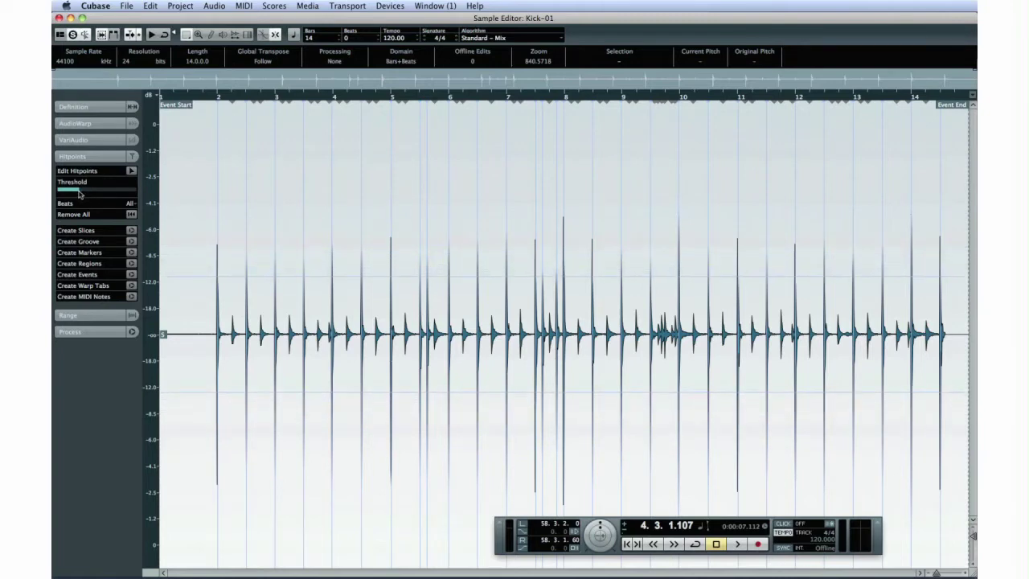
{"action": "left_click", "coordinate": [59, 18]}
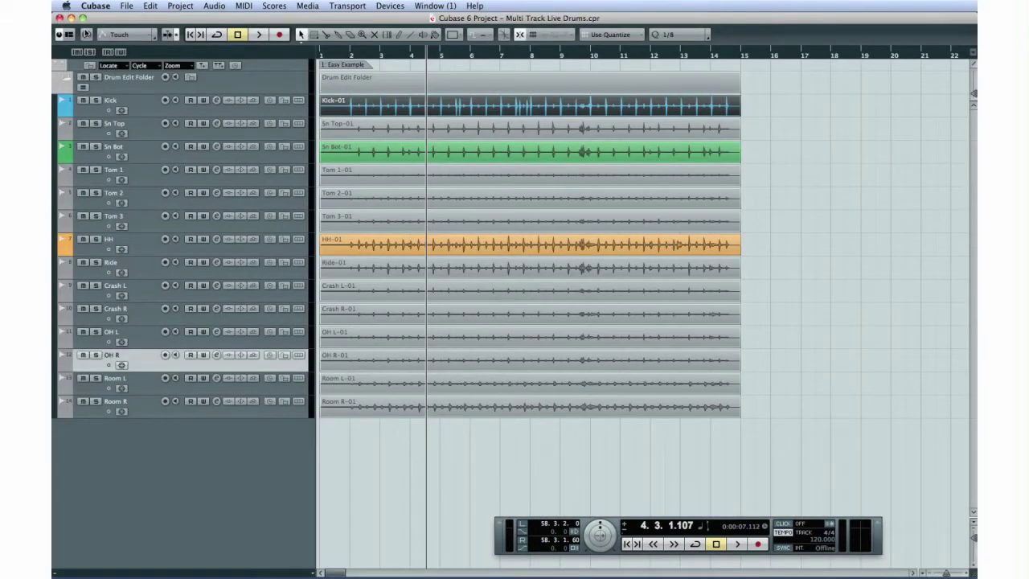
{"action": "double_click", "coordinate": [333, 121]}
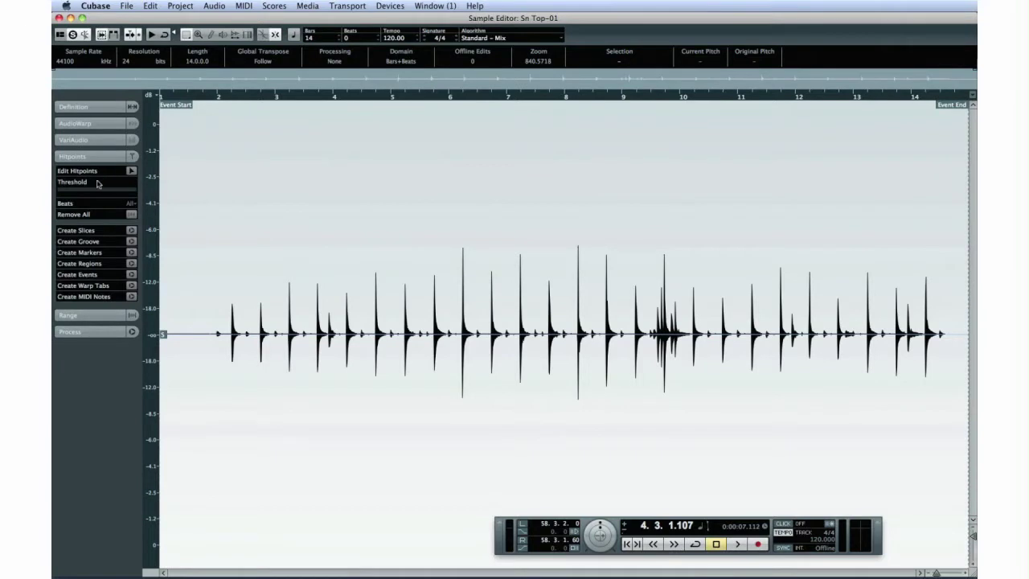
{"action": "left_click_drag", "start_coordinate": [75, 190], "coordinate": [70, 192]}
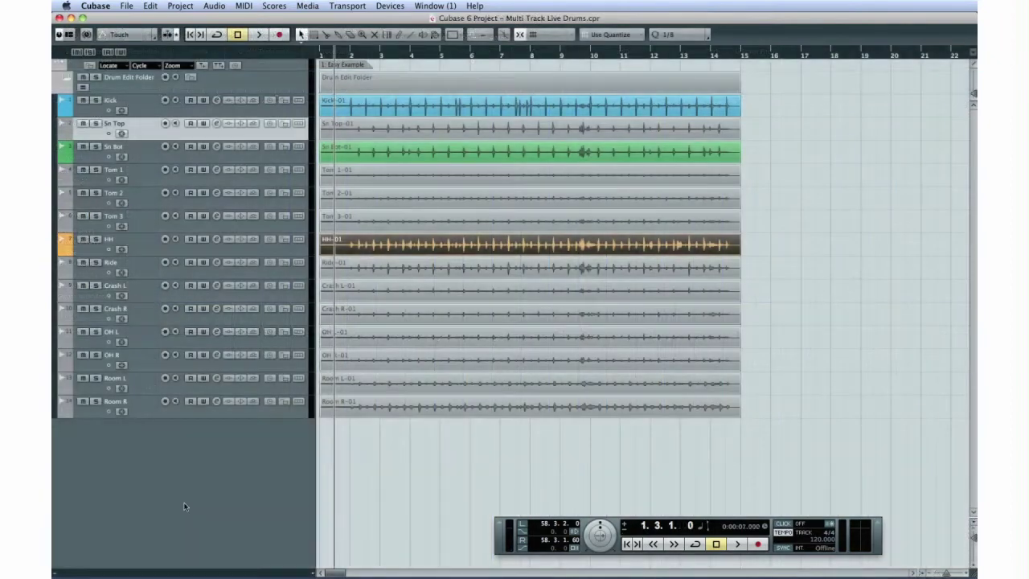
Enable hitpoint editing for the HH-01 event and limit its hitpoints to 1/8 beats
{"action": "double_click", "coordinate": [405, 243]}
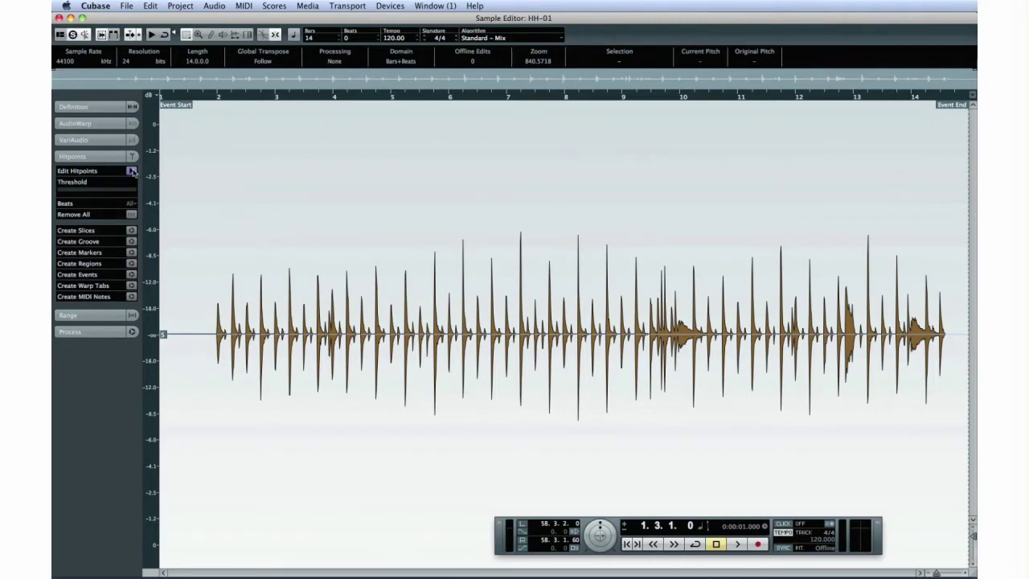
{"action": "left_click", "coordinate": [132, 171]}
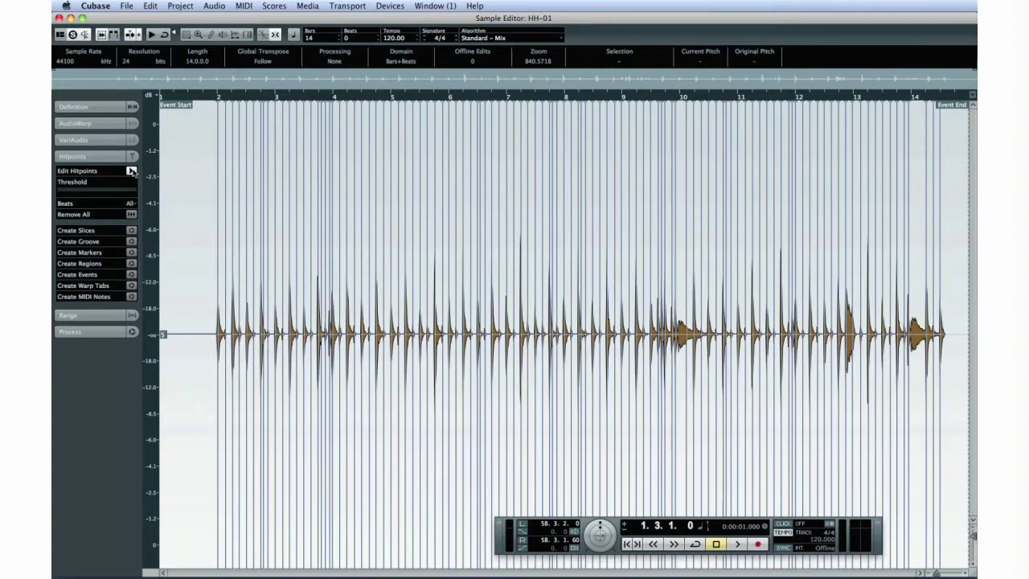
{"action": "left_click", "coordinate": [130, 203]}
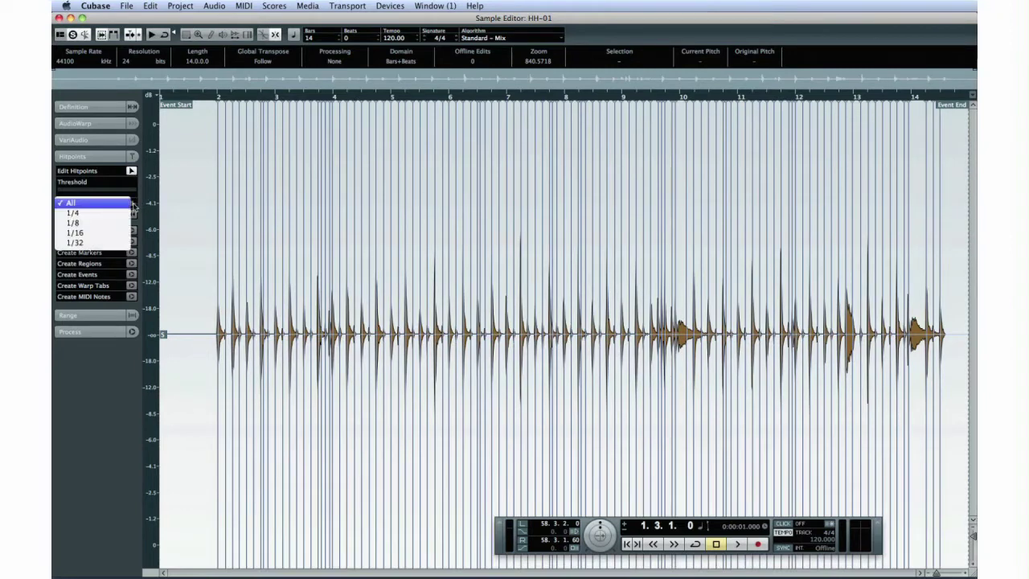
{"action": "left_click", "coordinate": [114, 223]}
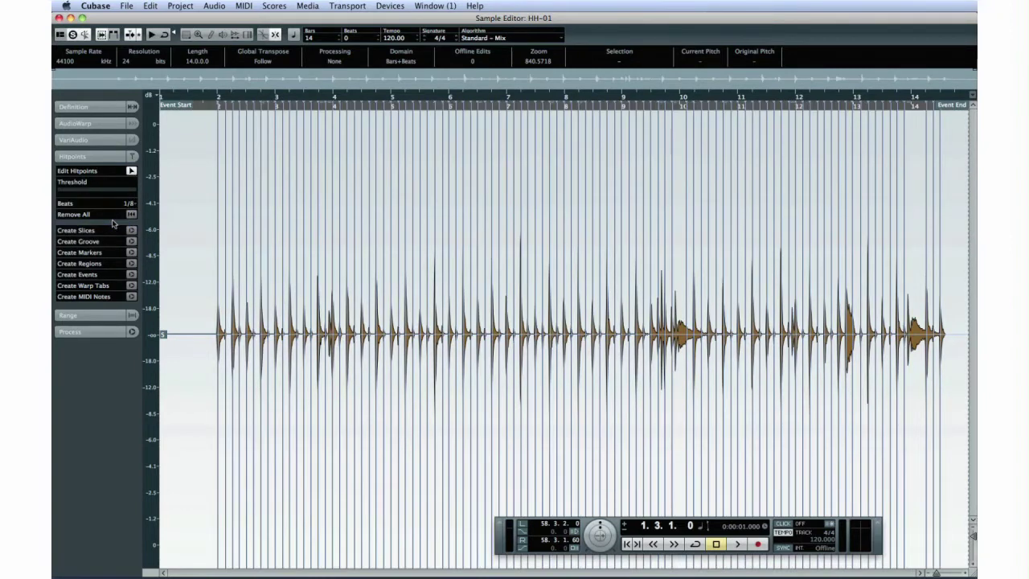
{"action": "left_click", "coordinate": [59, 17]}
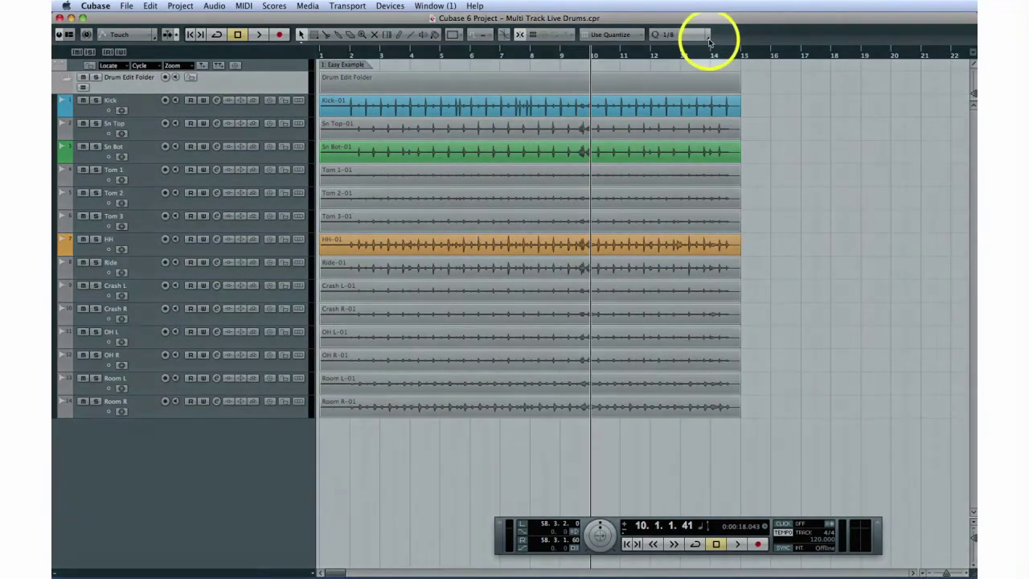
Slice the grouped drum events at the Kick, Sn Top and HH hitpoints and check the slices across the tracks
{"action": "left_click", "coordinate": [709, 36]}
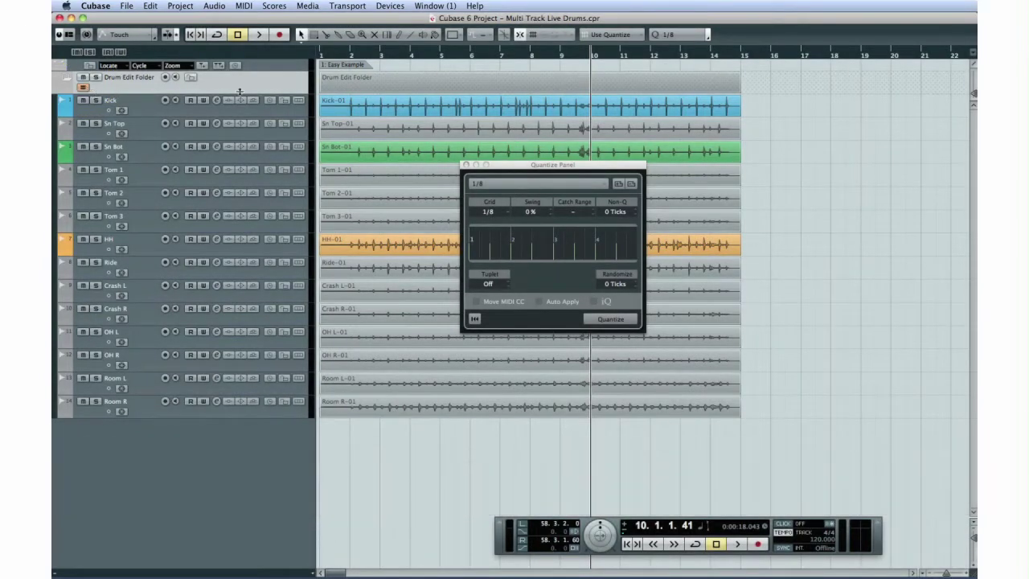
{"action": "left_click", "coordinate": [391, 106]}
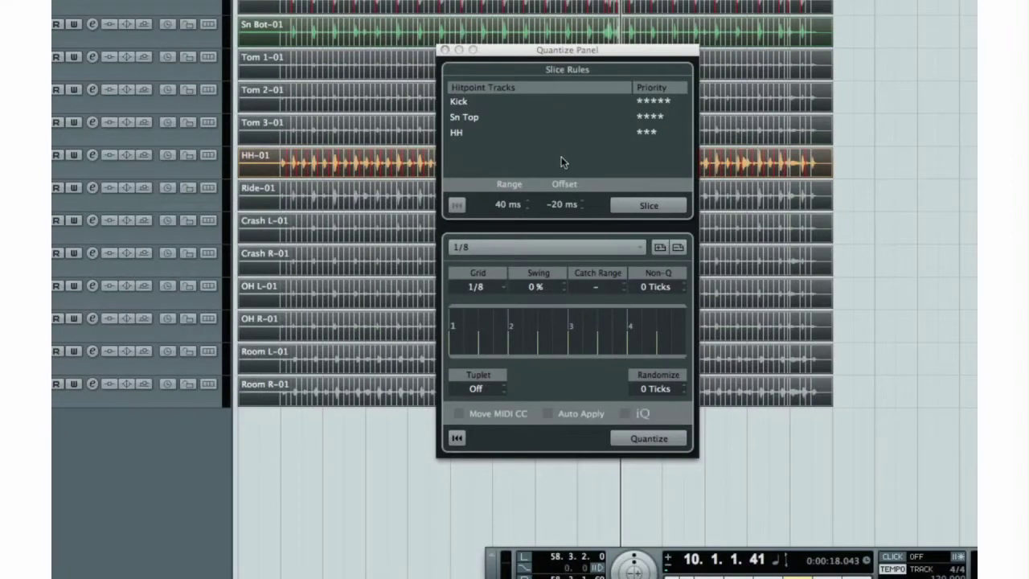
{"action": "left_click", "coordinate": [469, 104]}
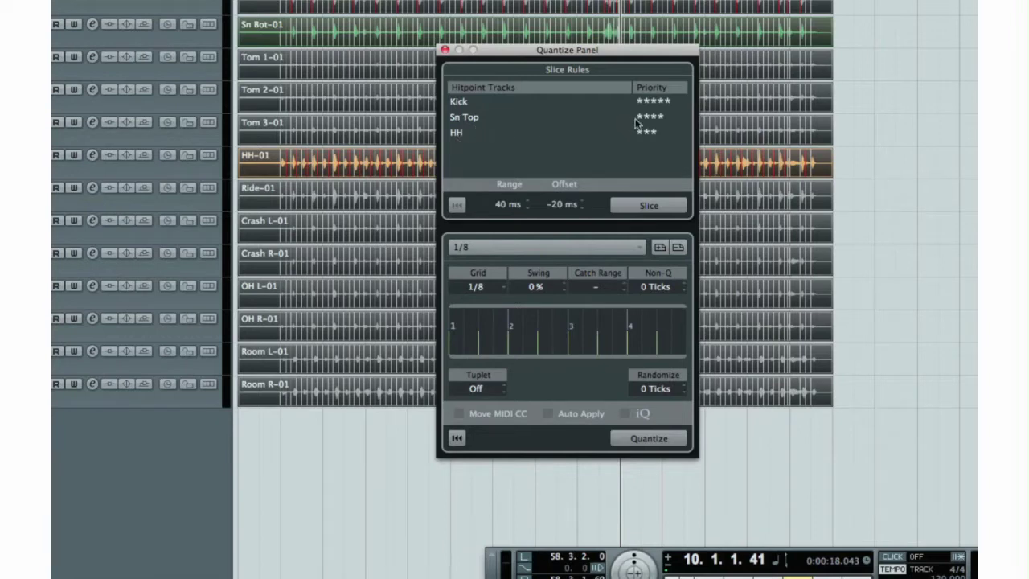
{"action": "left_click", "coordinate": [657, 103]}
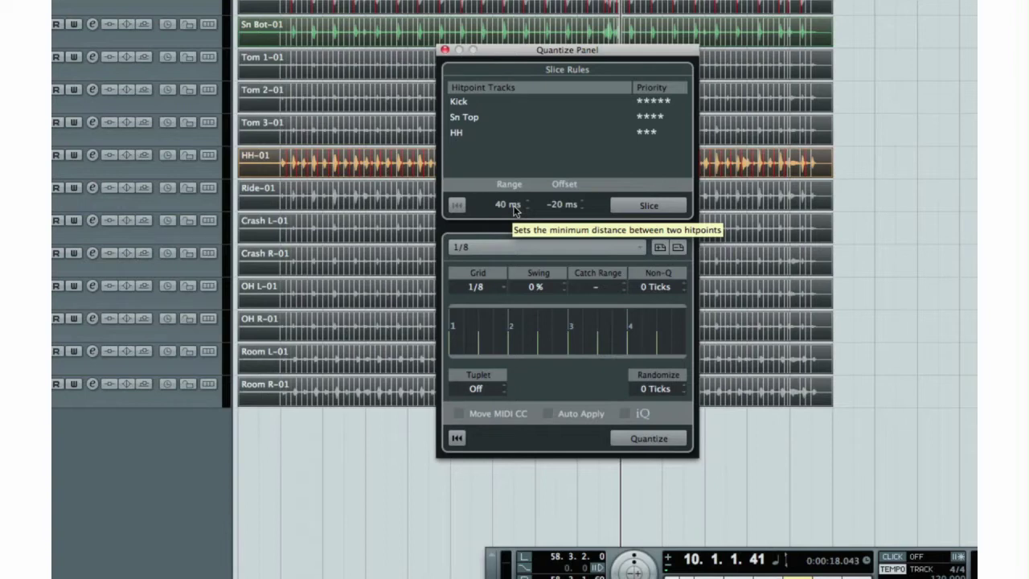
{"action": "left_click", "coordinate": [664, 207]}
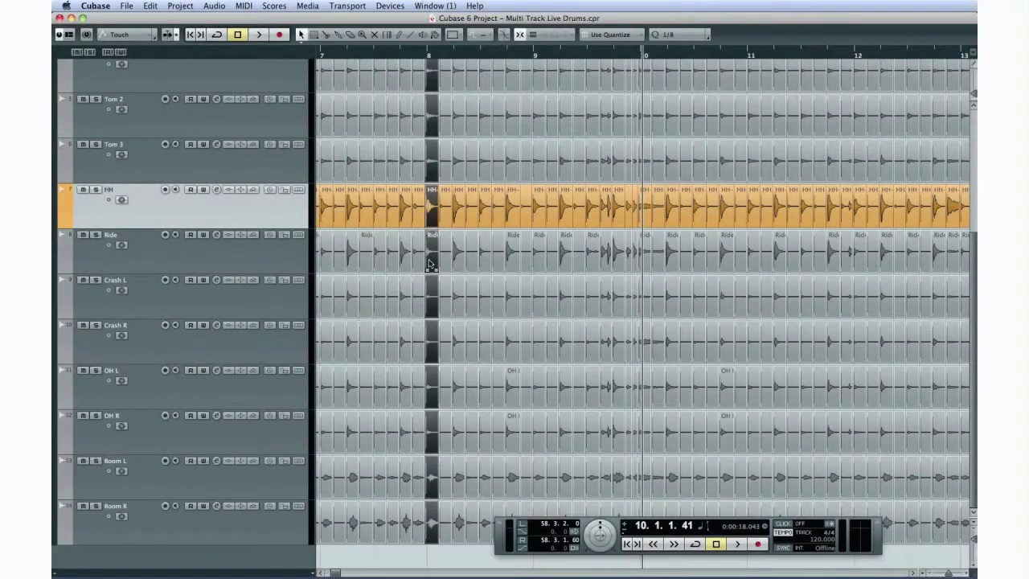
{"action": "left_click", "coordinate": [511, 274]}
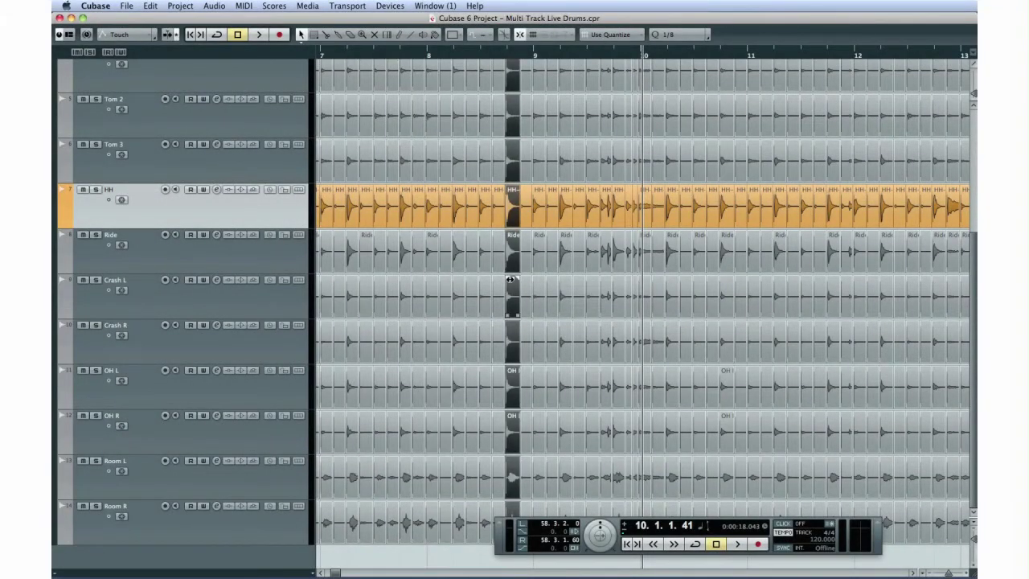
{"action": "left_click", "coordinate": [565, 298]}
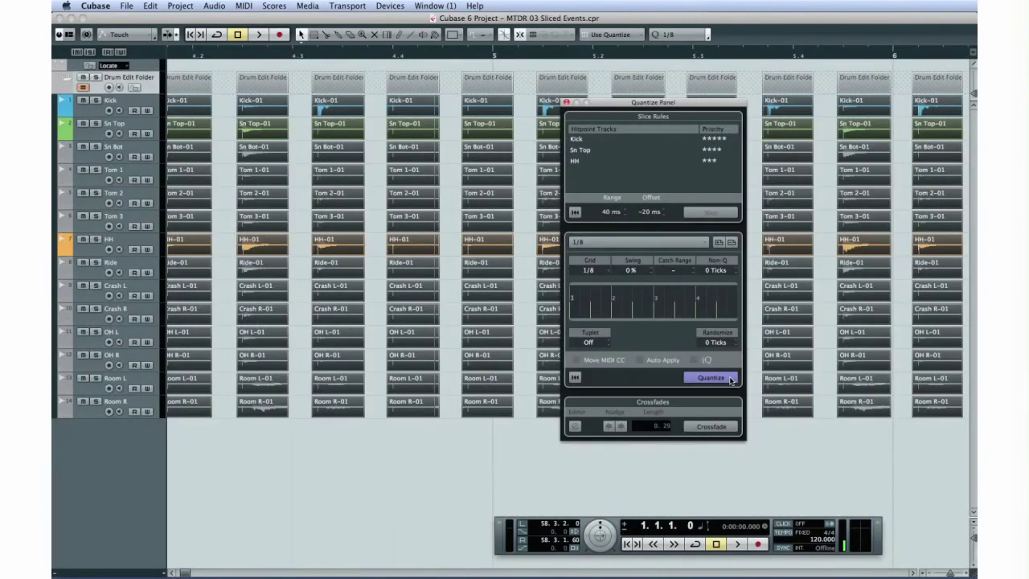
Quantize the sliced drum events to the 1/8 grid and crossfade the gaps between them
{"action": "left_click", "coordinate": [731, 378]}
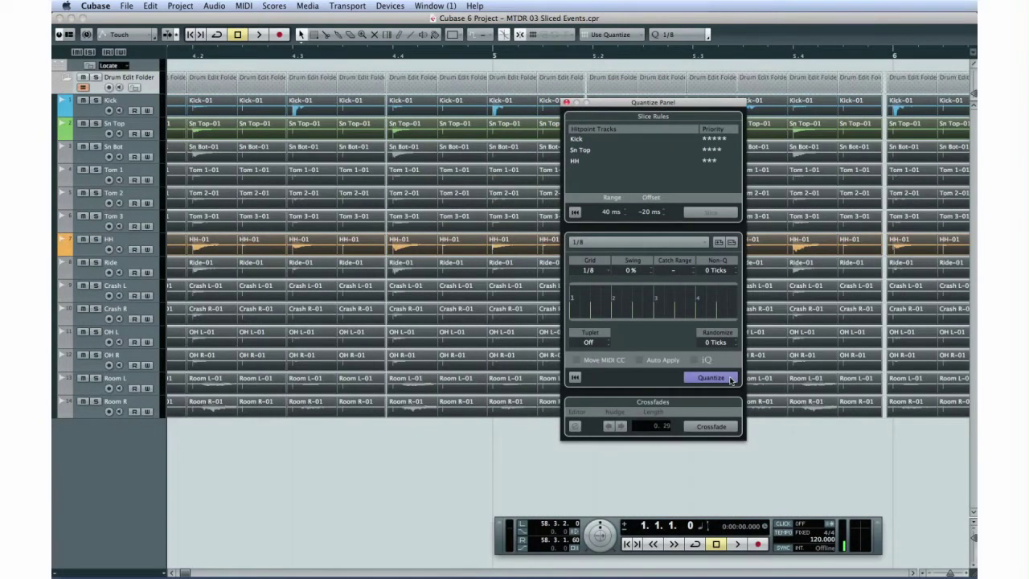
{"action": "left_click", "coordinate": [733, 427]}
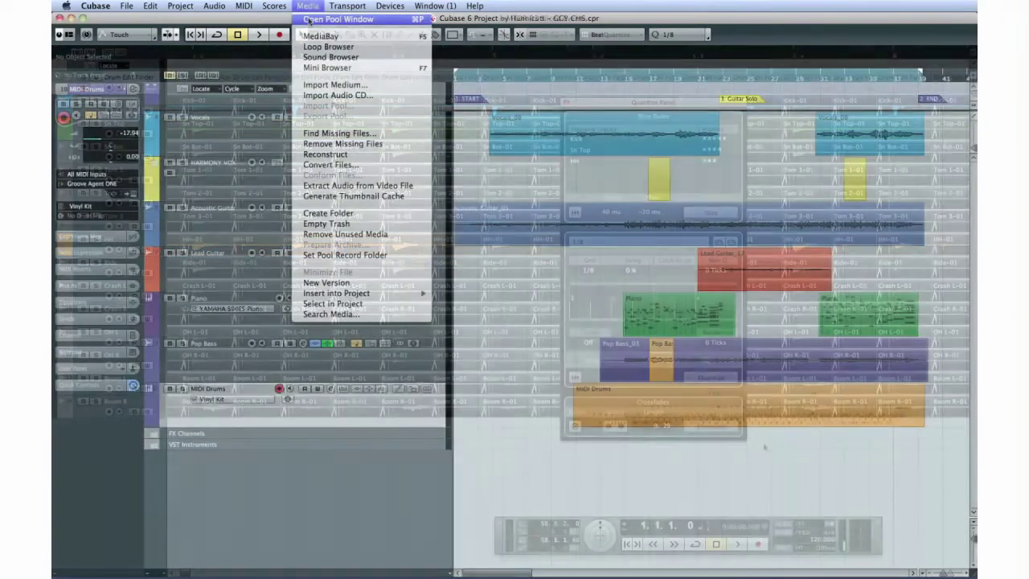
Import the drum audio files into the Pool and insert them into the project at the left locator
{"action": "left_click", "coordinate": [309, 19]}
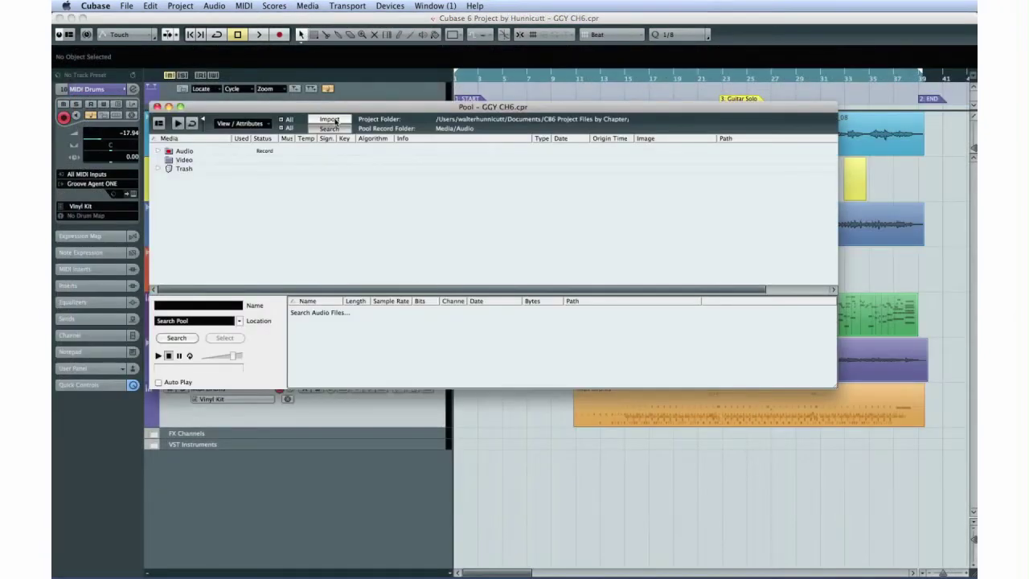
{"action": "left_click", "coordinate": [344, 121]}
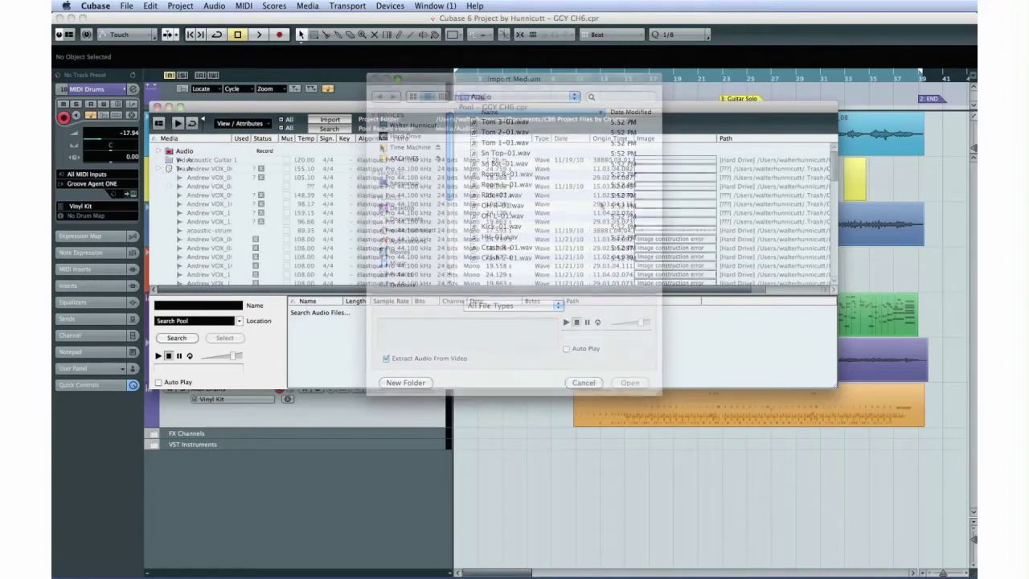
{"action": "scroll", "coordinate": [602, 205], "scroll_direction": "down", "scroll_amount": 1}
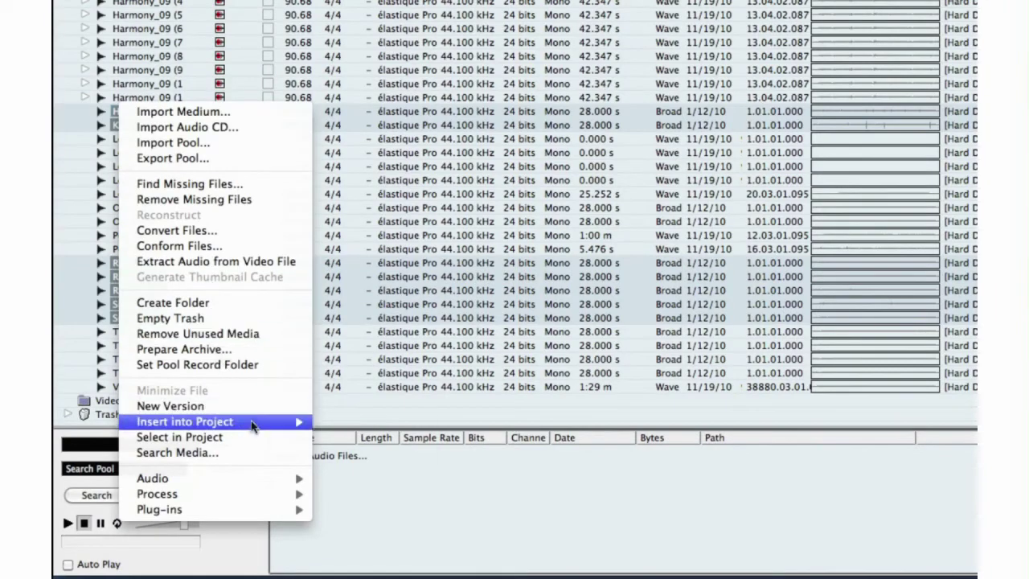
{"action": "mouse_move", "coordinate": [254, 426]}
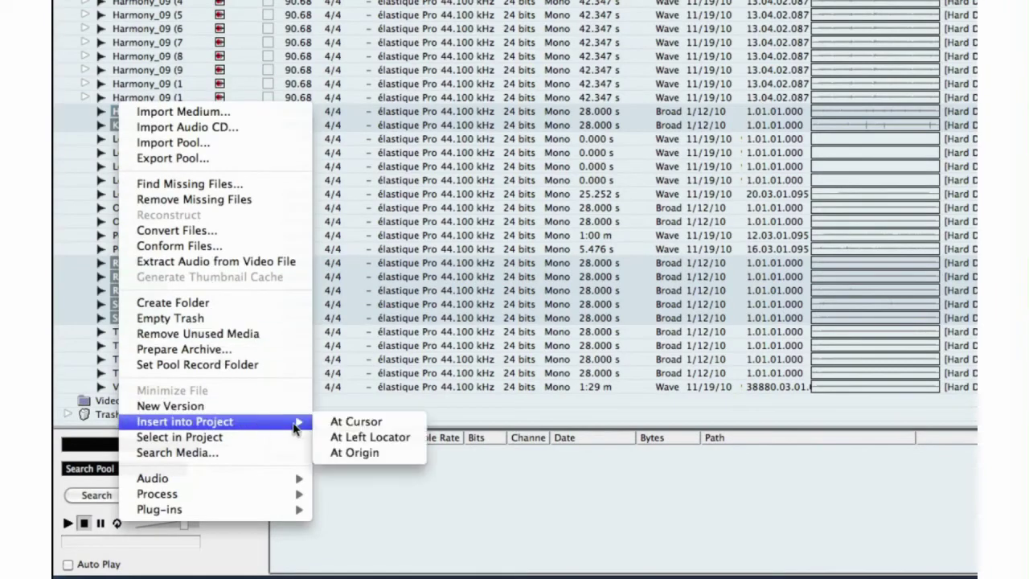
{"action": "left_click", "coordinate": [376, 440]}
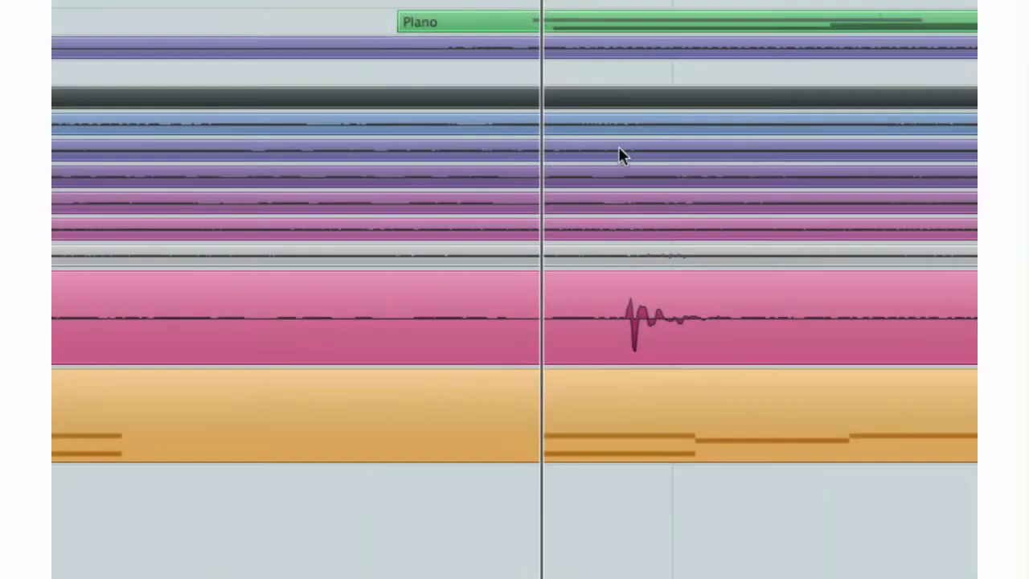
Move the grouped drum events earlier to start at 13.4.3.117, lining the kick hit up with the cursor, and start playback
{"action": "left_click_drag", "start_coordinate": [683, 99], "coordinate": [592, 101]}
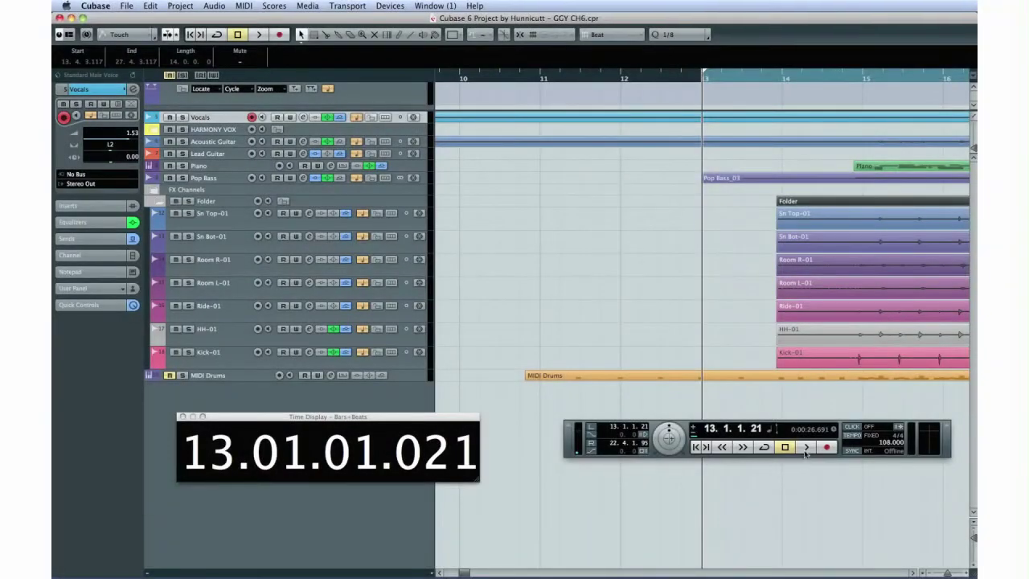
{"action": "left_click", "coordinate": [806, 448]}
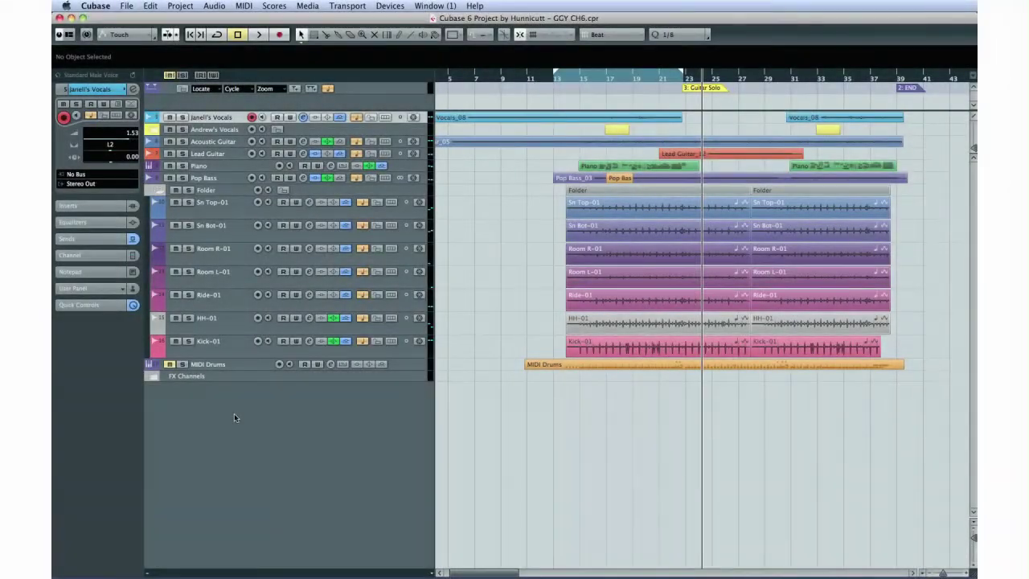
Turn on all four equalizer bands in the channel settings of the first vocal track
{"action": "left_click", "coordinate": [303, 117]}
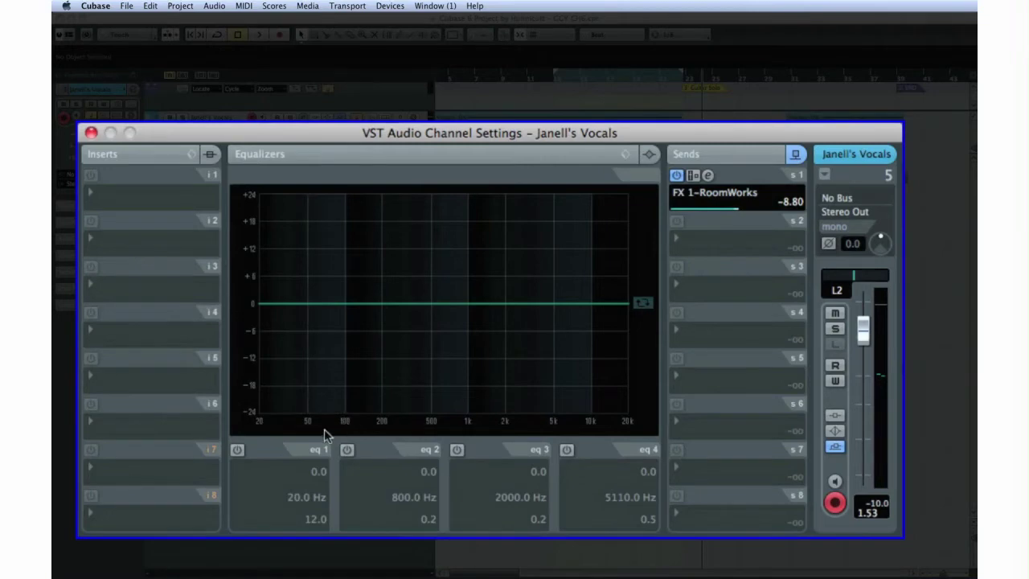
{"action": "left_click", "coordinate": [237, 449]}
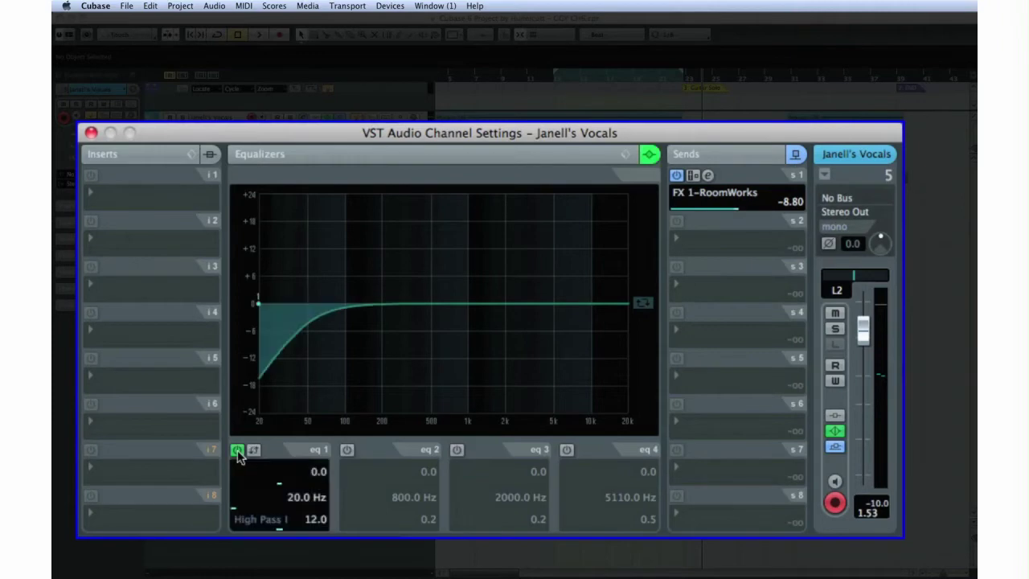
{"action": "left_click", "coordinate": [347, 449]}
{"action": "left_click", "coordinate": [457, 449]}
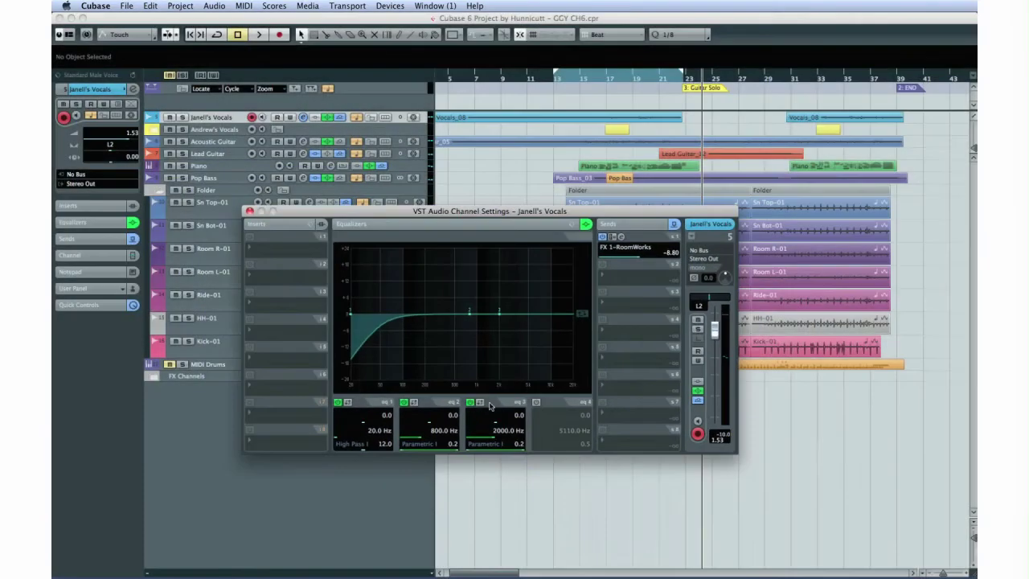
{"action": "left_click", "coordinate": [536, 402]}
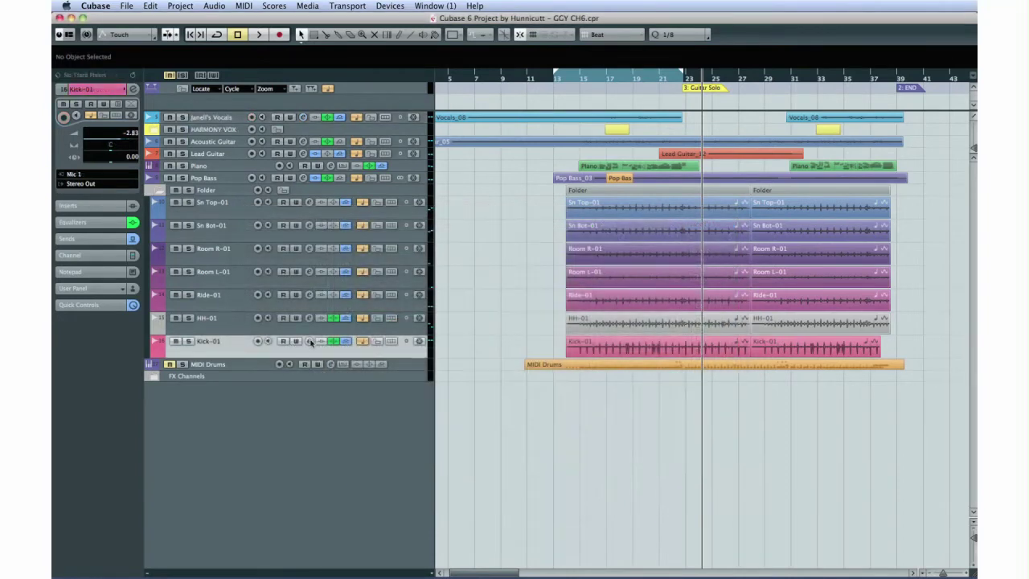
Open the Kick-01 channel settings and move equalizer band 4 to 20000 Hz at -0.2 dB
{"action": "left_click", "coordinate": [309, 340]}
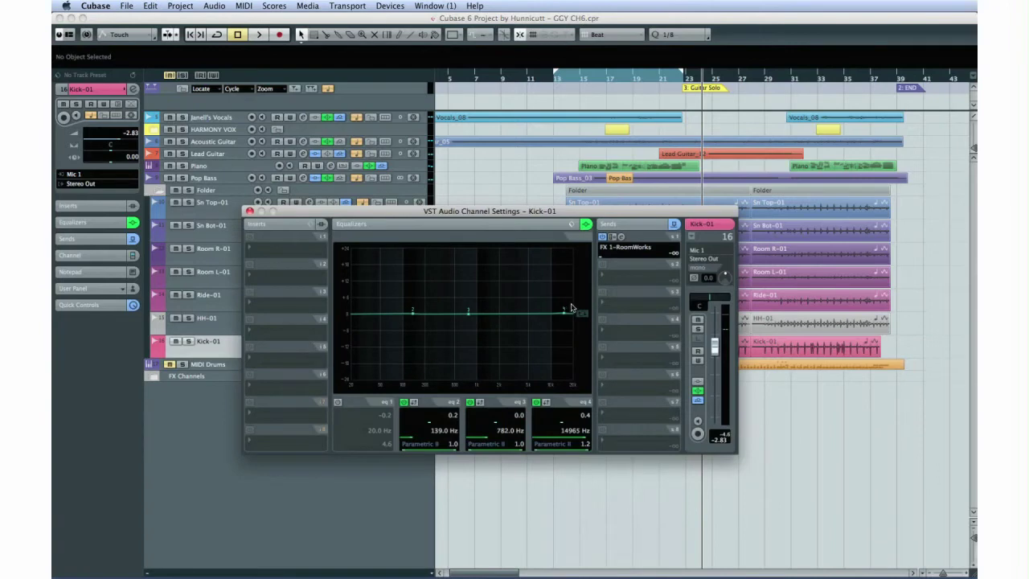
{"action": "left_click_drag", "start_coordinate": [565, 311], "coordinate": [570, 386]}
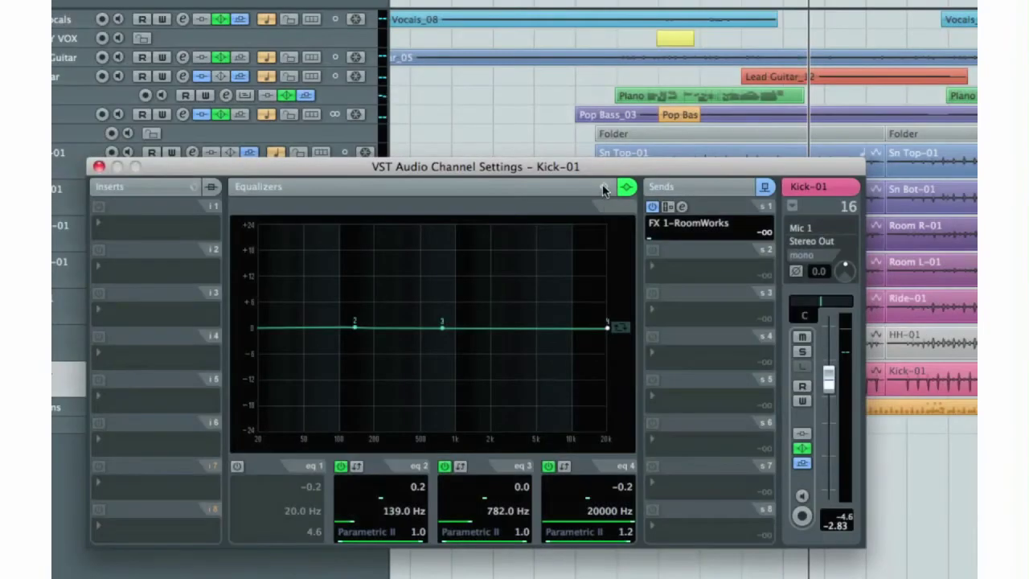
Try the equalizer presets Basic Bd, Basic Sax and Dance Lead on the kick channel, and settle on Dance Bd
{"action": "left_click", "coordinate": [571, 225]}
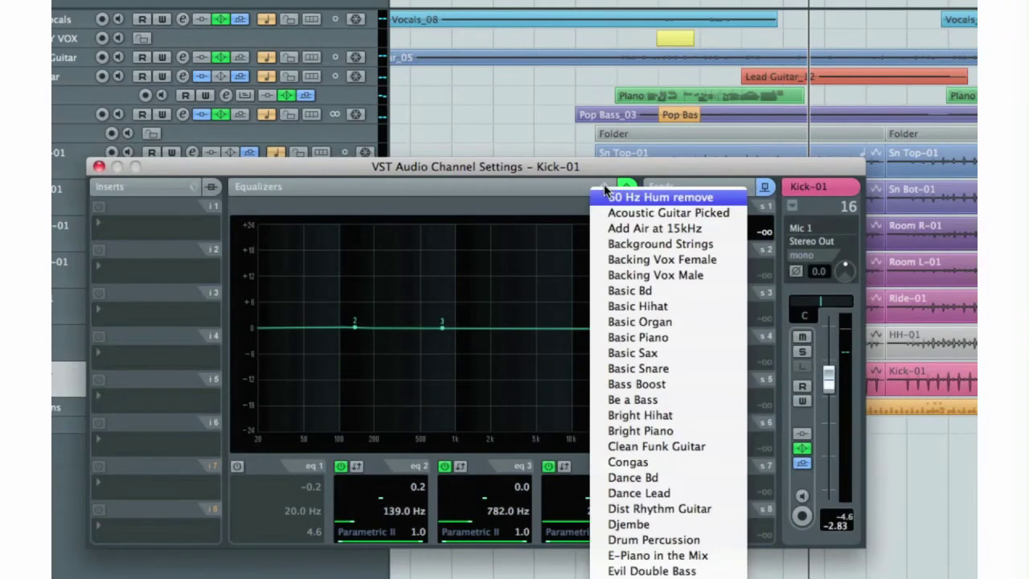
{"action": "left_click", "coordinate": [639, 290]}
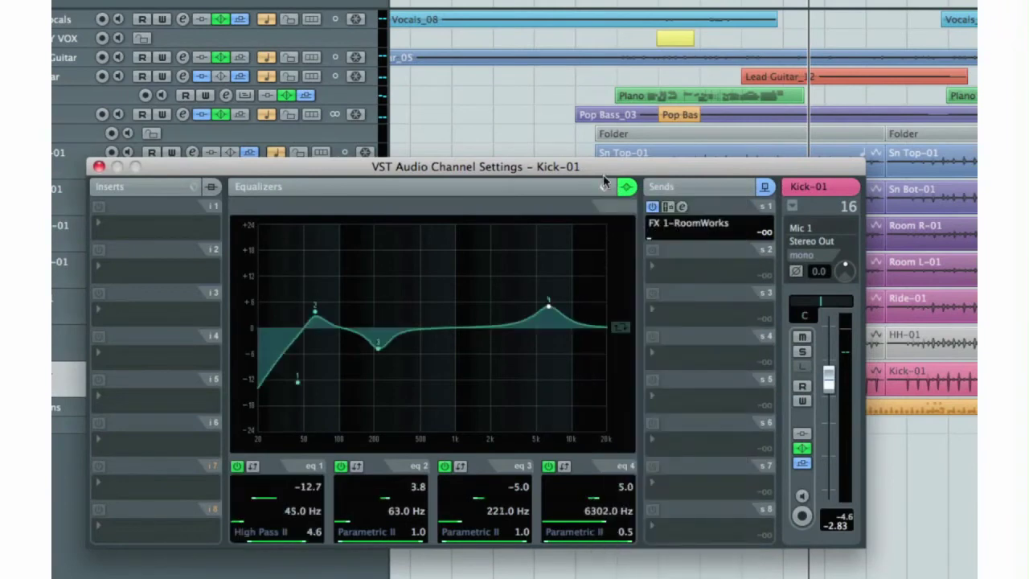
{"action": "left_click", "coordinate": [604, 184]}
{"action": "left_click", "coordinate": [659, 355]}
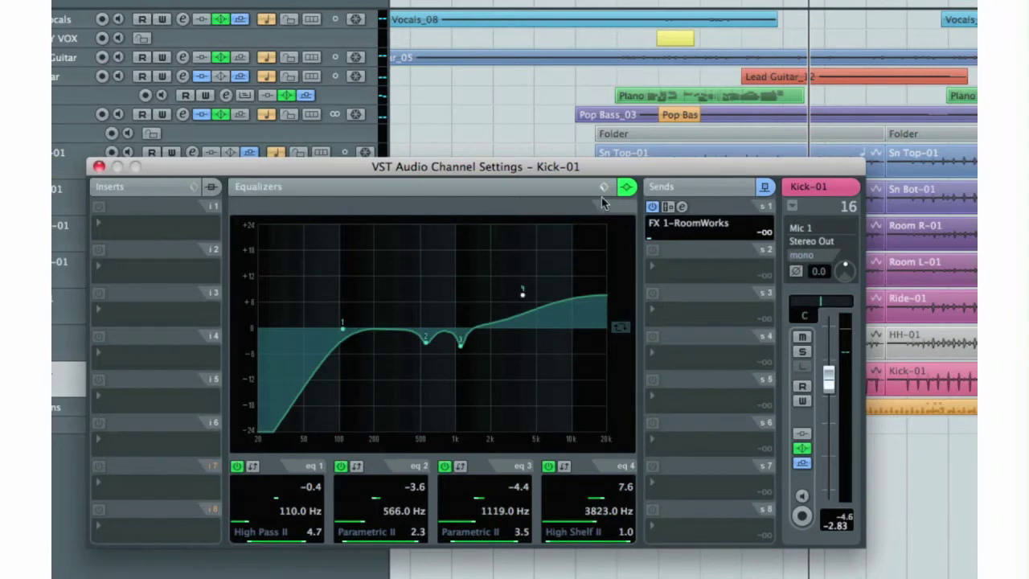
{"action": "left_click", "coordinate": [604, 187]}
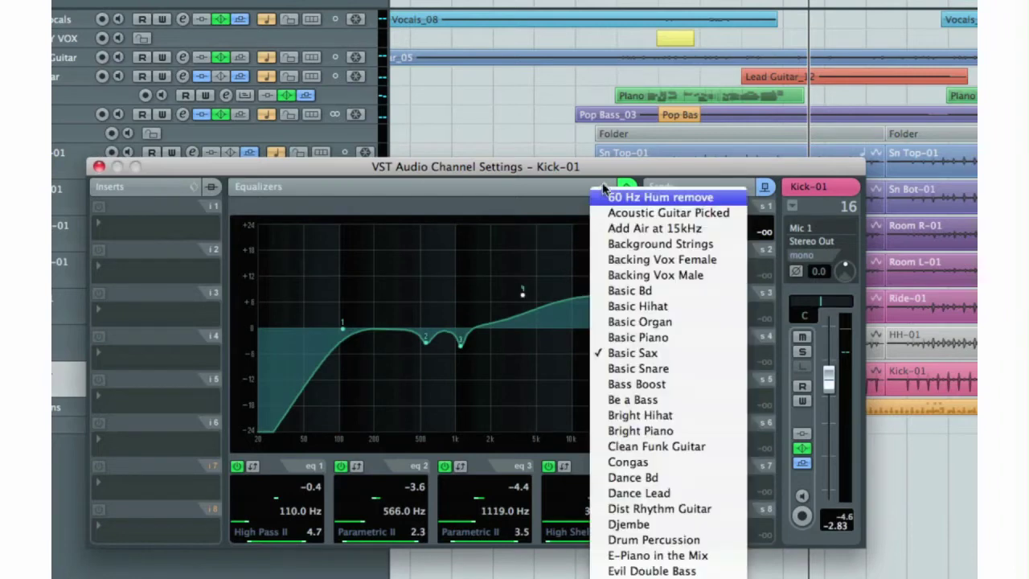
{"action": "left_click", "coordinate": [672, 493]}
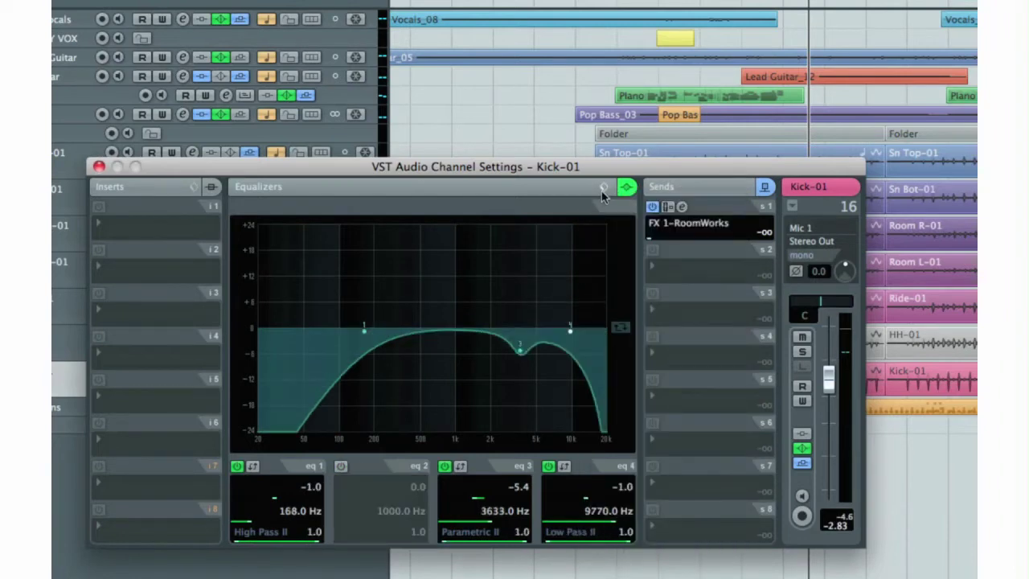
{"action": "left_click", "coordinate": [603, 188]}
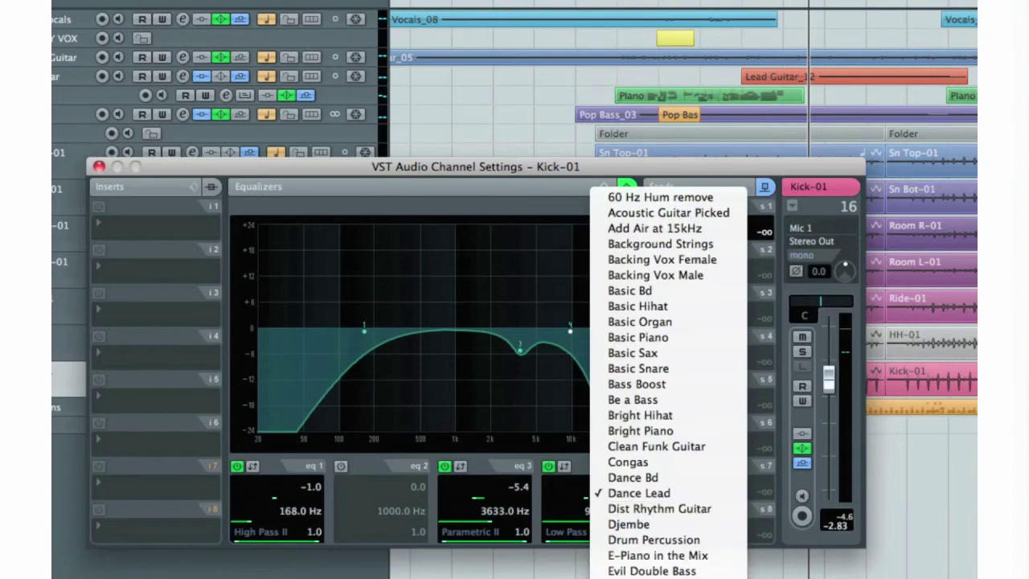
{"action": "left_click", "coordinate": [642, 478]}
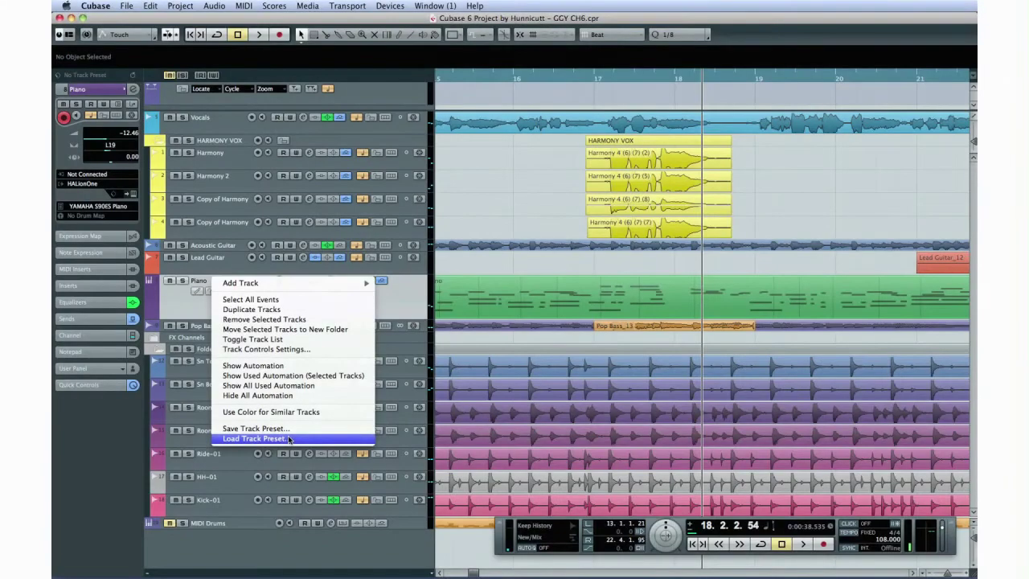
Open the track presets for the Piano track and browse the acoustic piano sounds from Mellow Grand Piano onward
{"action": "left_click", "coordinate": [288, 438]}
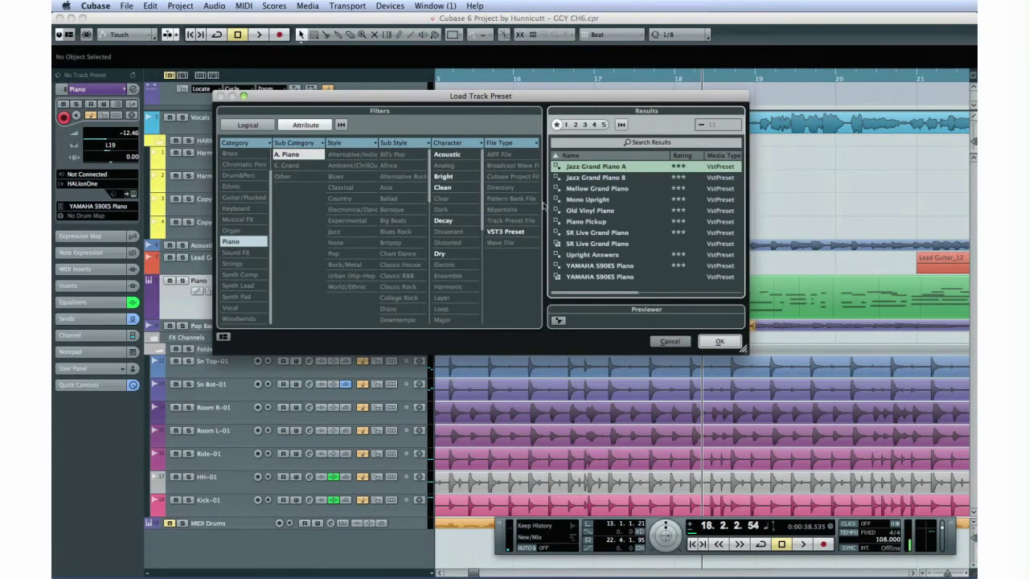
{"action": "left_click", "coordinate": [593, 189]}
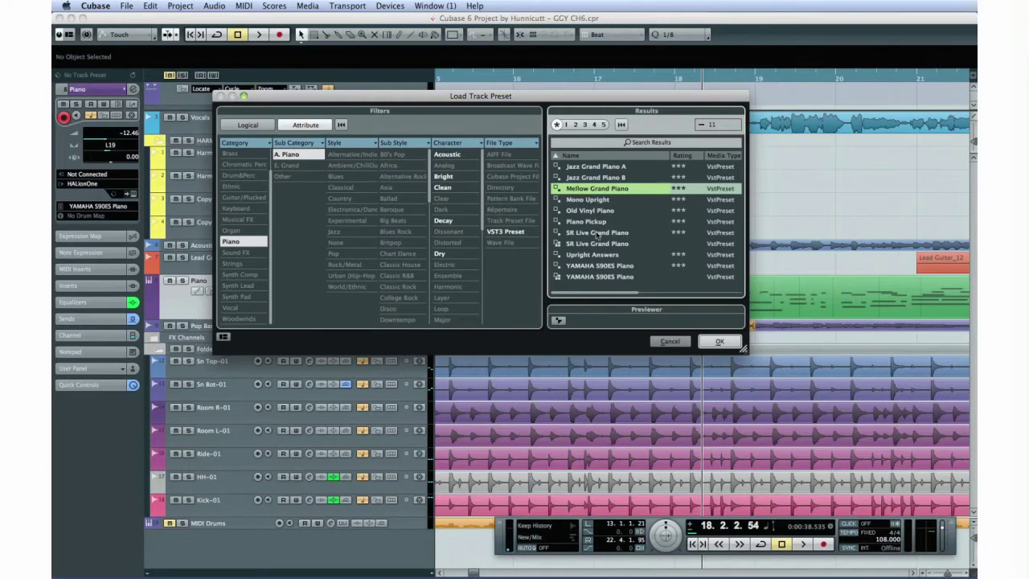
{"action": "key", "text": "Down"}
{"action": "key", "text": "Down"}
{"action": "key", "text": "Down"}
{"action": "key", "text": "Down"}
{"action": "key", "text": "Down"}
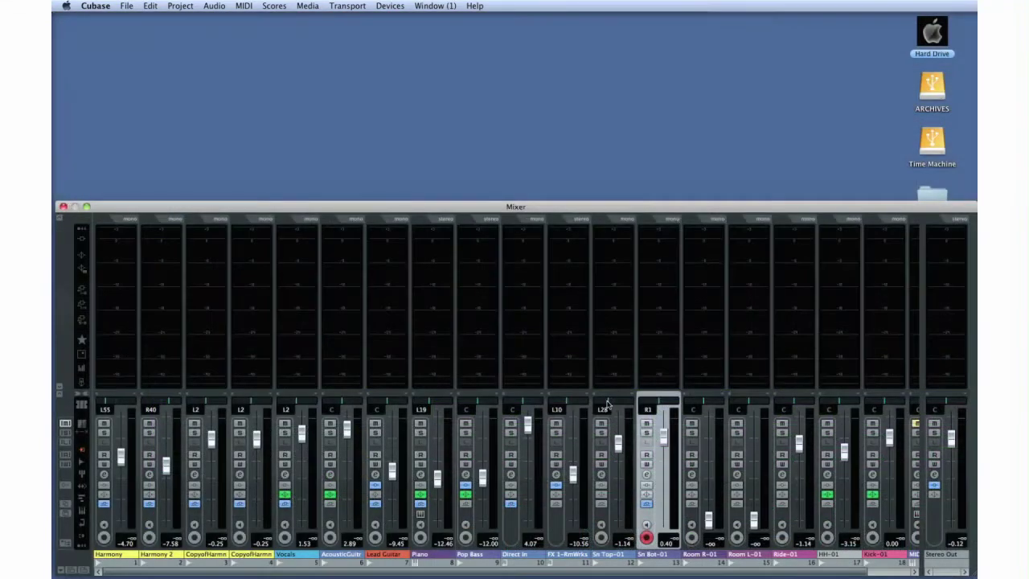
Pan the Sn Bot-01 channel to R11 in its standard panner and close the panner
{"action": "double_click", "coordinate": [655, 402]}
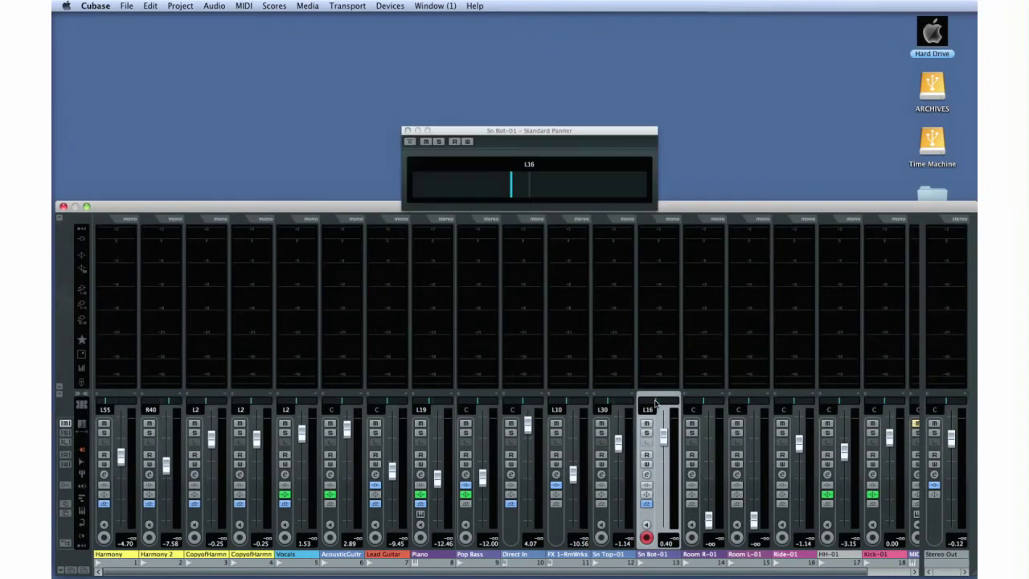
{"action": "left_click_drag", "start_coordinate": [515, 191], "coordinate": [541, 190]}
{"action": "left_click", "coordinate": [408, 130]}
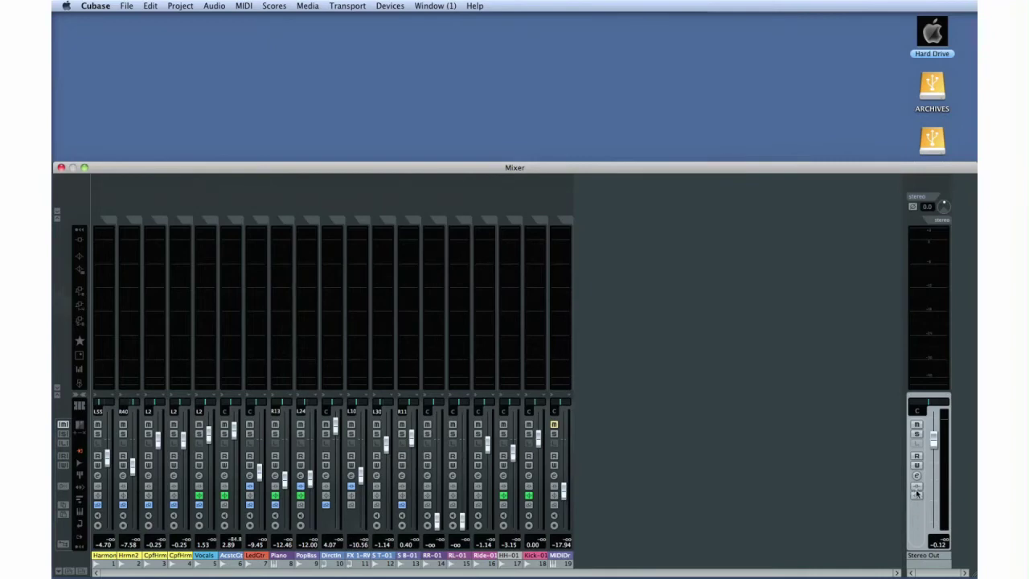
Insert the UV22HR dithering plug-in in slot 8 of the Stereo Out channel and set its output to 24 bits
{"action": "left_click", "coordinate": [916, 479]}
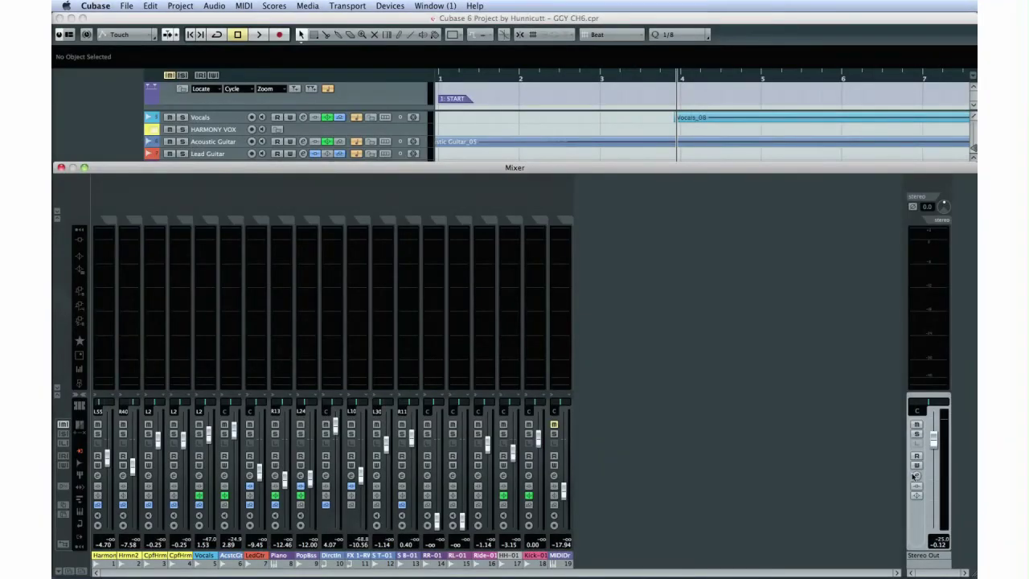
{"action": "left_click", "coordinate": [916, 475]}
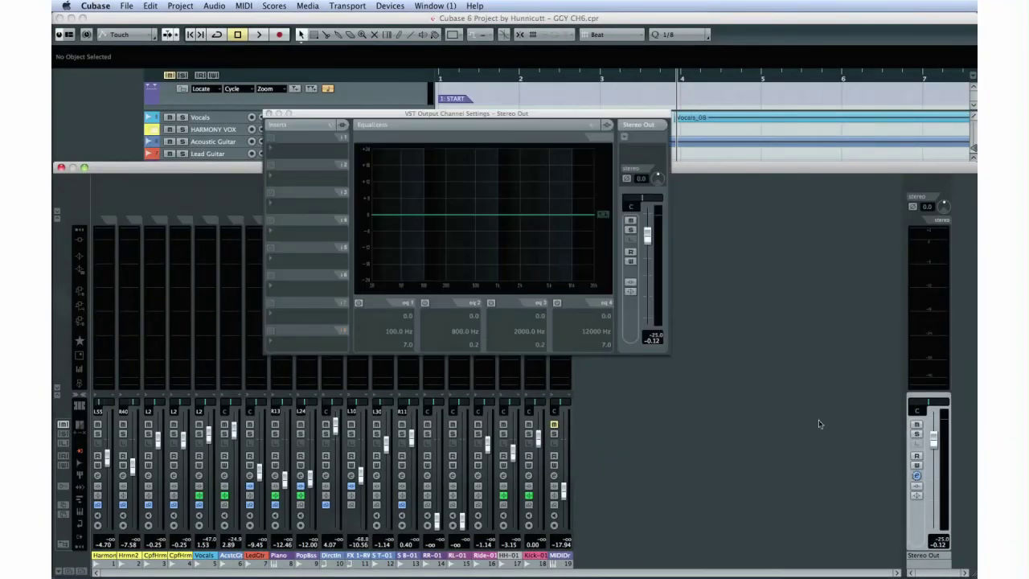
{"action": "left_click", "coordinate": [319, 341]}
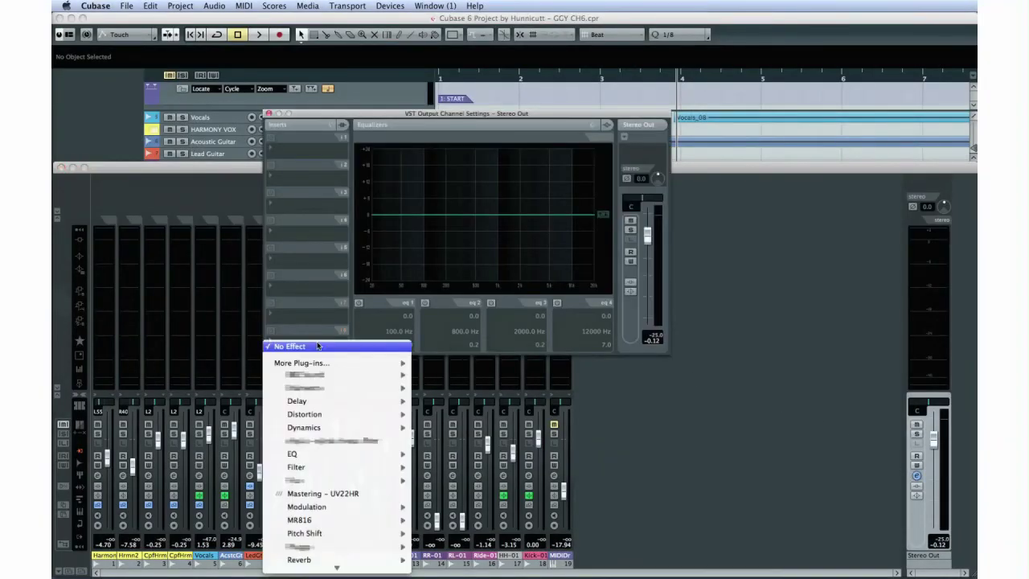
{"action": "left_click", "coordinate": [393, 495]}
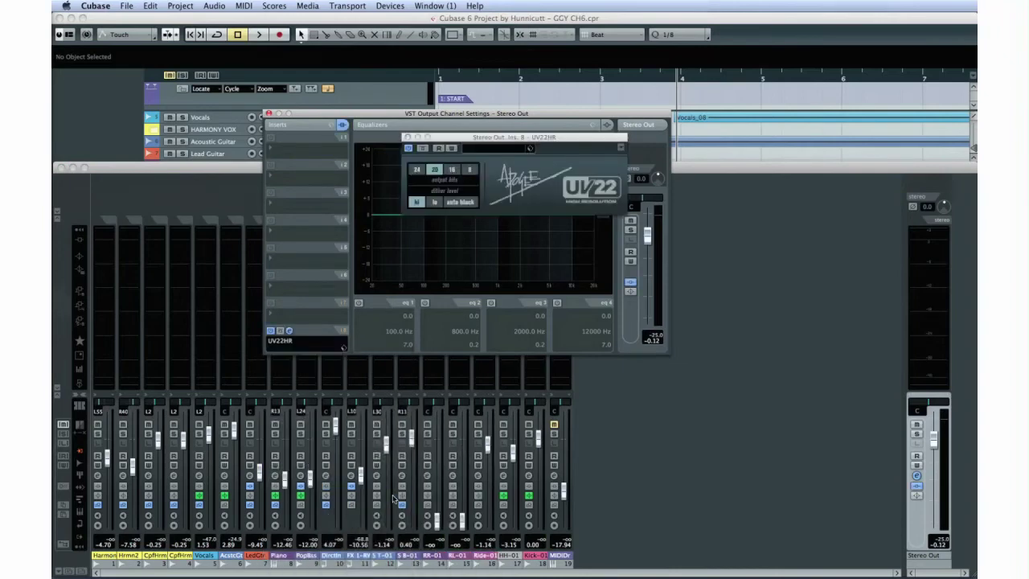
{"action": "left_click", "coordinate": [420, 170]}
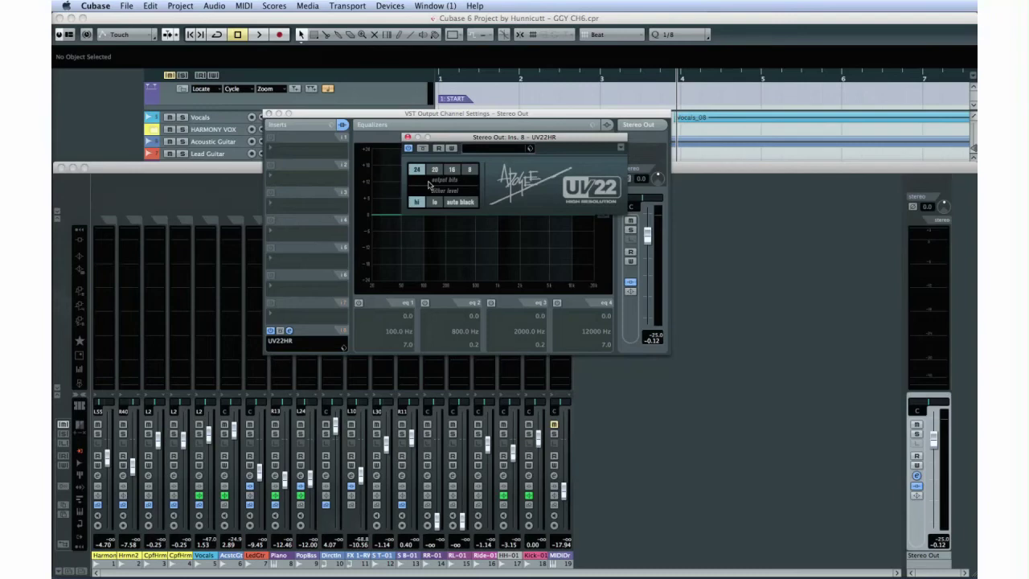
{"action": "left_click", "coordinate": [408, 137]}
Insert the Maximizer dynamics plug-in in slot 7 of the Stereo Out channel, ahead of the UV22HR
{"action": "left_click", "coordinate": [282, 314]}
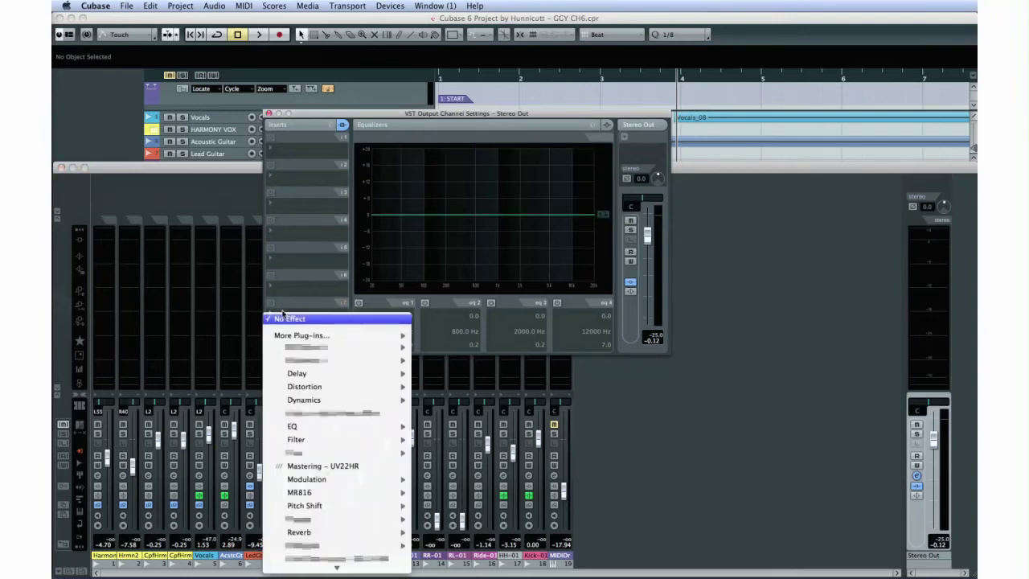
{"action": "mouse_move", "coordinate": [330, 400]}
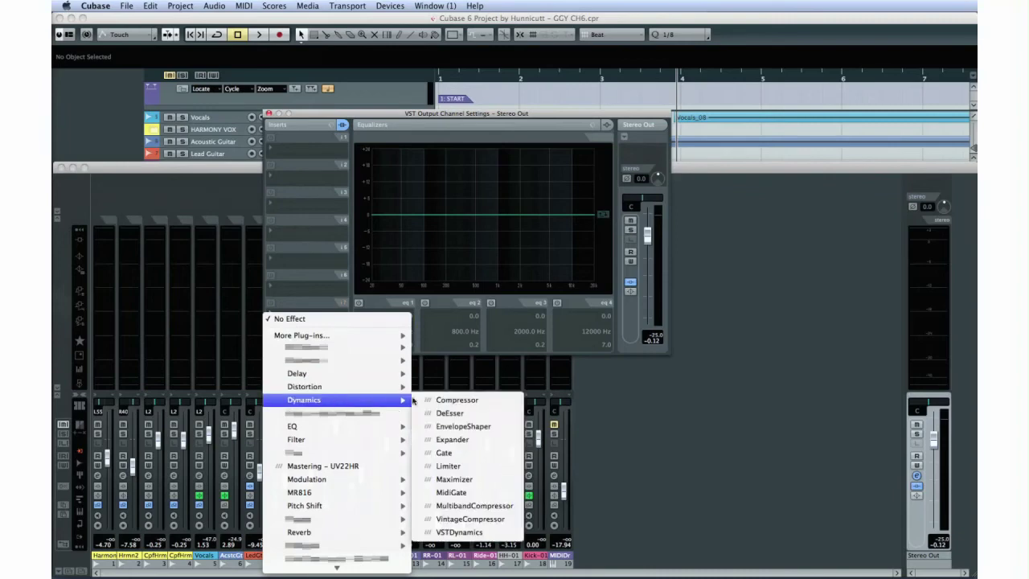
{"action": "left_click", "coordinate": [466, 479]}
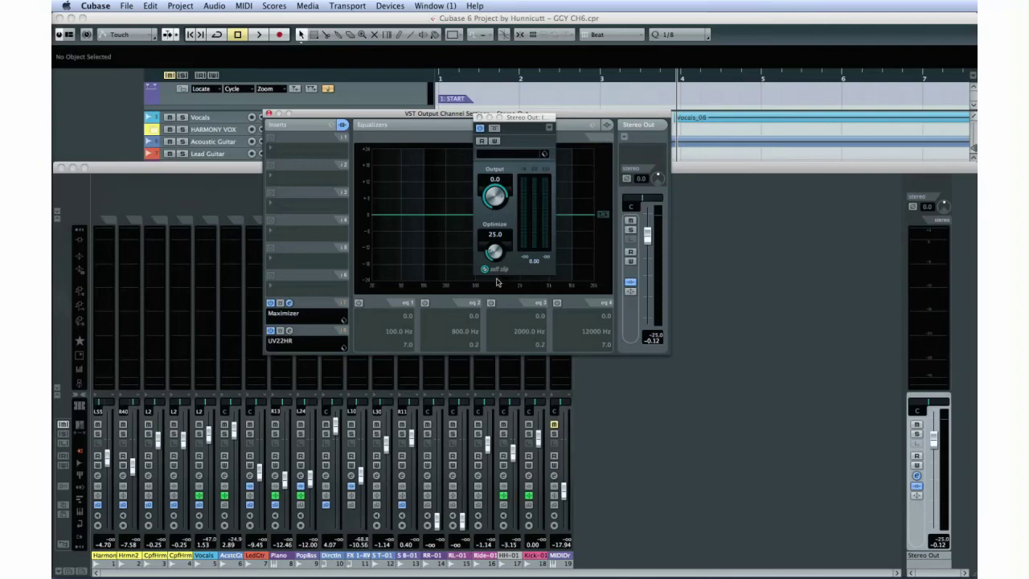
Adjust the Maximizer's Optimize, Output and Soft Clip settings, and close the plug-in and Stereo Out channel settings
{"action": "left_click", "coordinate": [493, 253]}
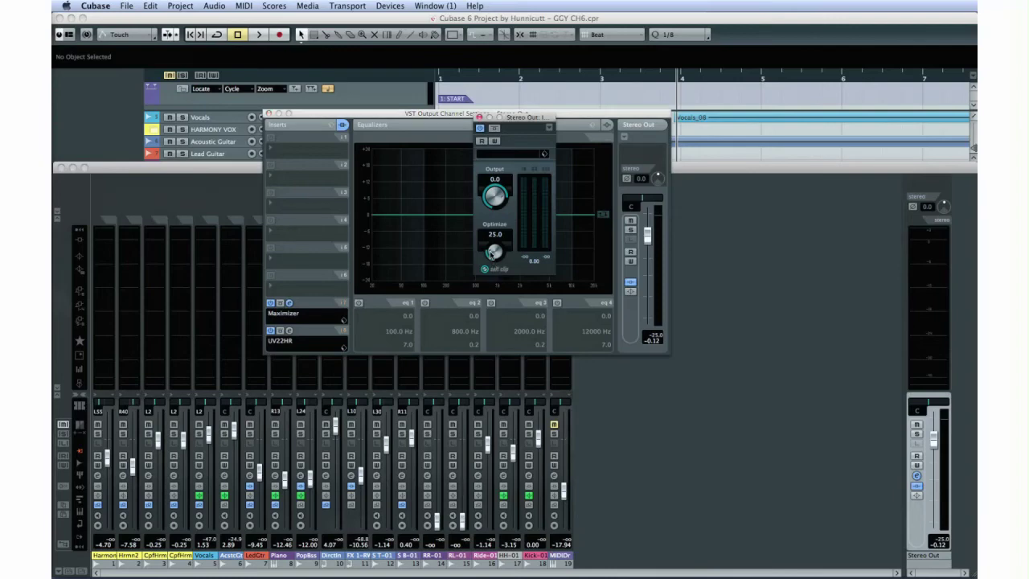
{"action": "left_click_drag", "start_coordinate": [494, 254], "coordinate": [493, 250]}
{"action": "left_click_drag", "start_coordinate": [504, 197], "coordinate": [497, 194]}
{"action": "left_click", "coordinate": [485, 269]}
{"action": "left_click", "coordinate": [479, 118]}
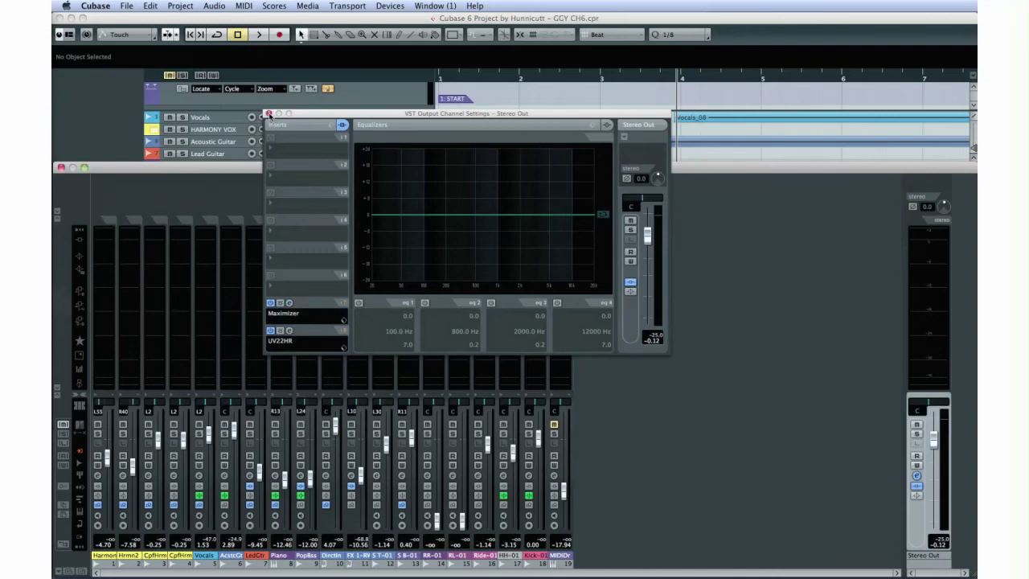
{"action": "left_click", "coordinate": [269, 114]}
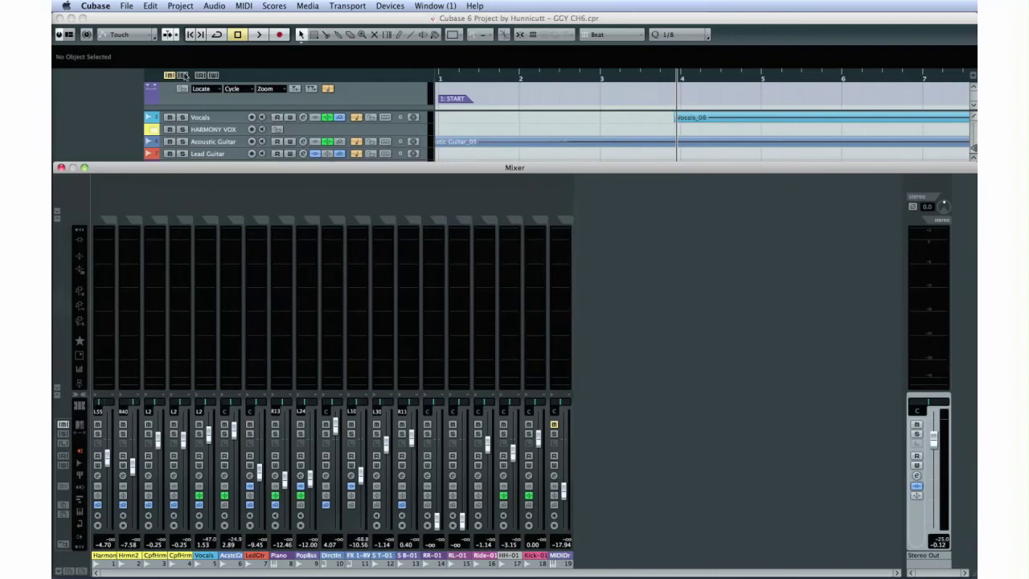
Export the Stereo Out mixdown Gonna Get You as a Wave file, importing it into the project as an audio track
{"action": "left_click", "coordinate": [128, 6]}
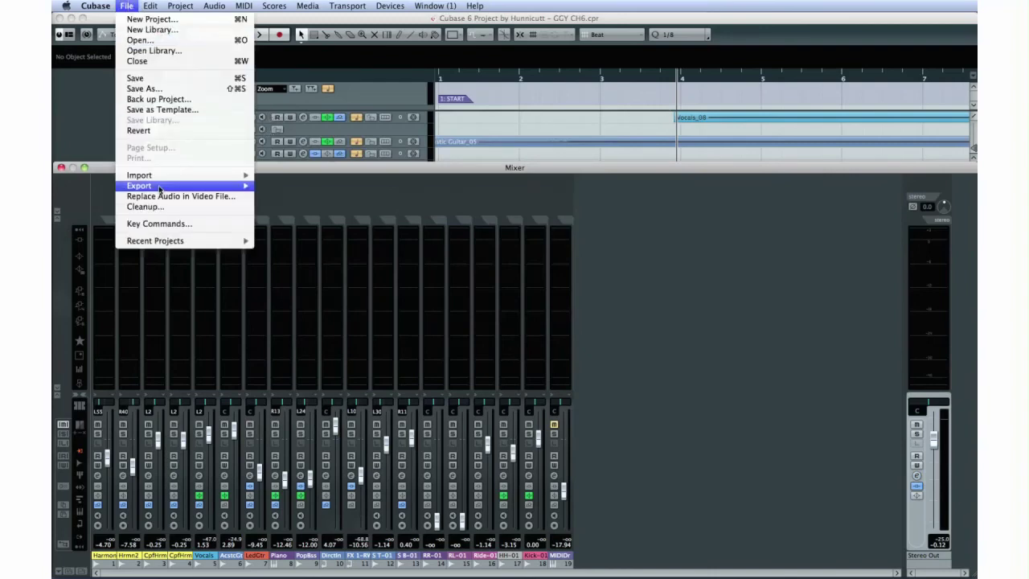
{"action": "mouse_move", "coordinate": [161, 187]}
{"action": "left_click", "coordinate": [319, 211]}
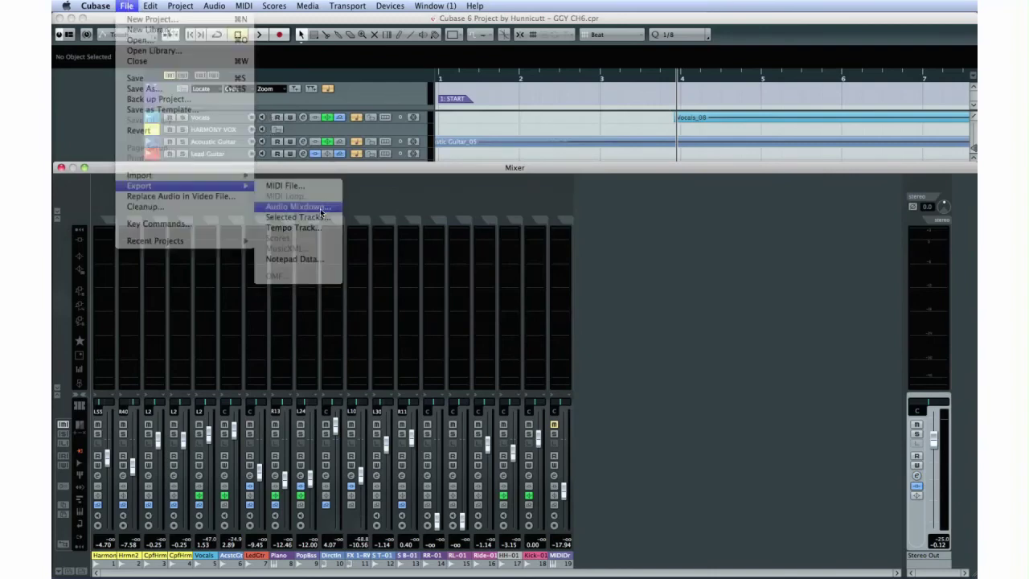
{"action": "left_click", "coordinate": [651, 254]}
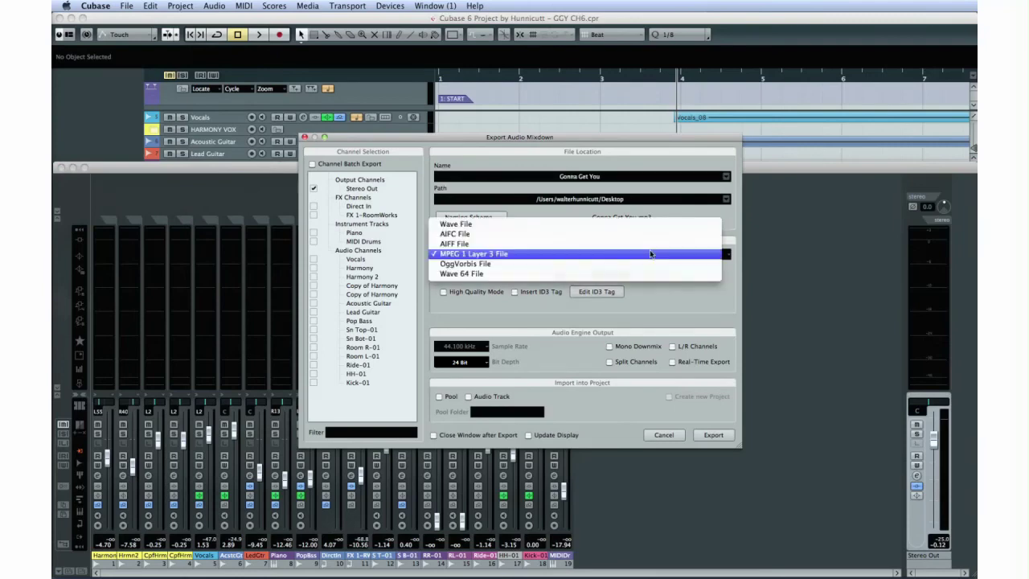
{"action": "left_click", "coordinate": [626, 225]}
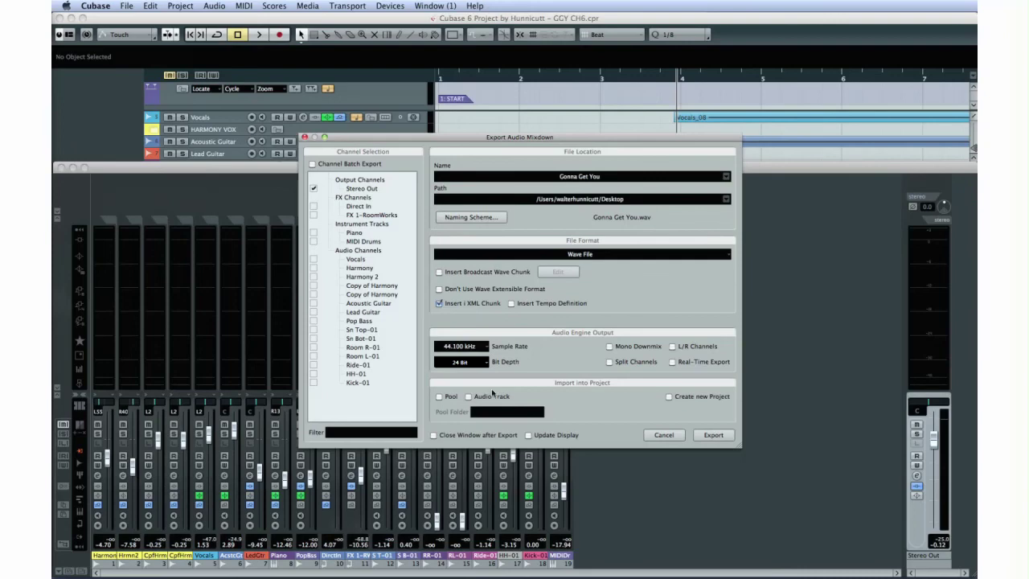
{"action": "left_click", "coordinate": [468, 397]}
{"action": "left_click", "coordinate": [696, 434]}
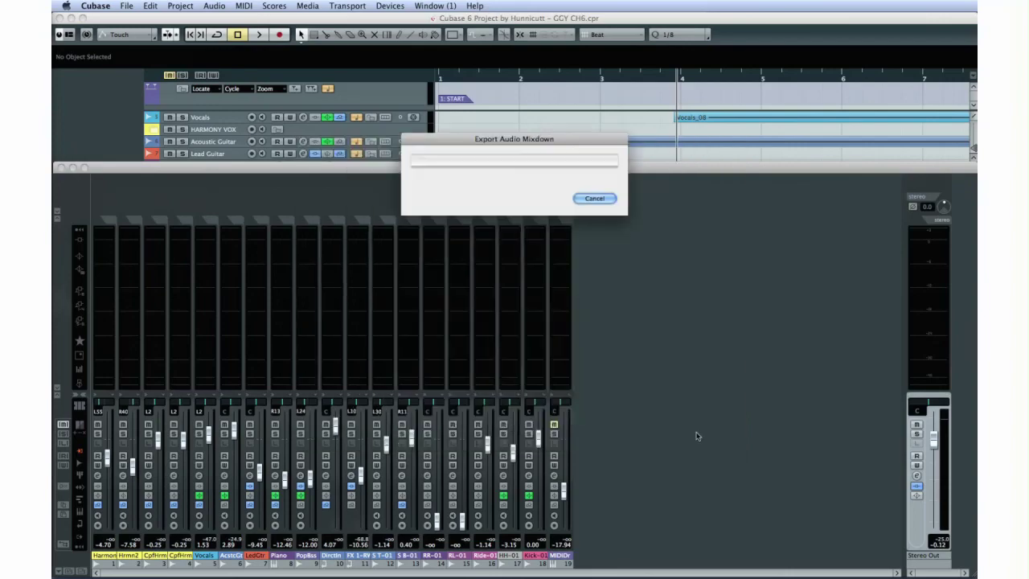